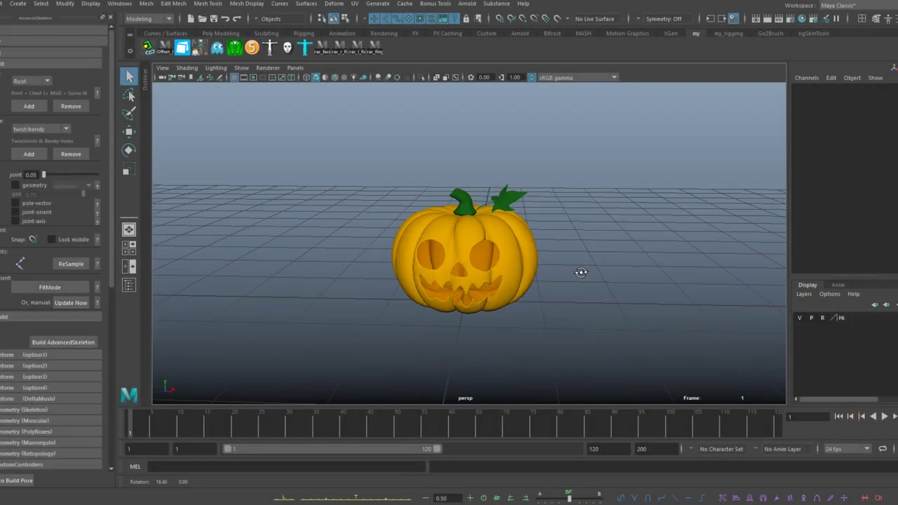
Step: Switch to the four-view layout and frame the pumpkin wireframe in the side view
{"action": "key", "text": "space"}
{"action": "key", "text": "f"}
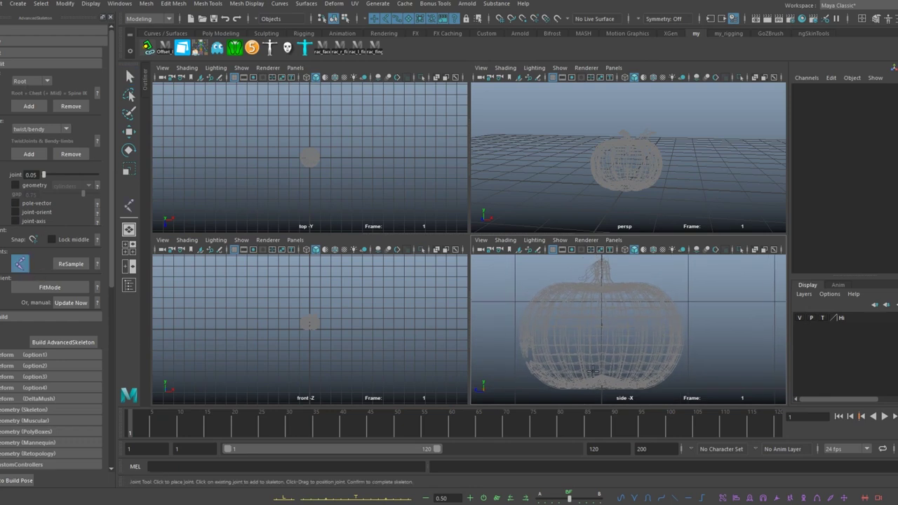
Step: Enter FitMode and place joints from the pumpkin's base up its centre in the maximized side view
{"action": "left_click", "coordinate": [601, 385]}
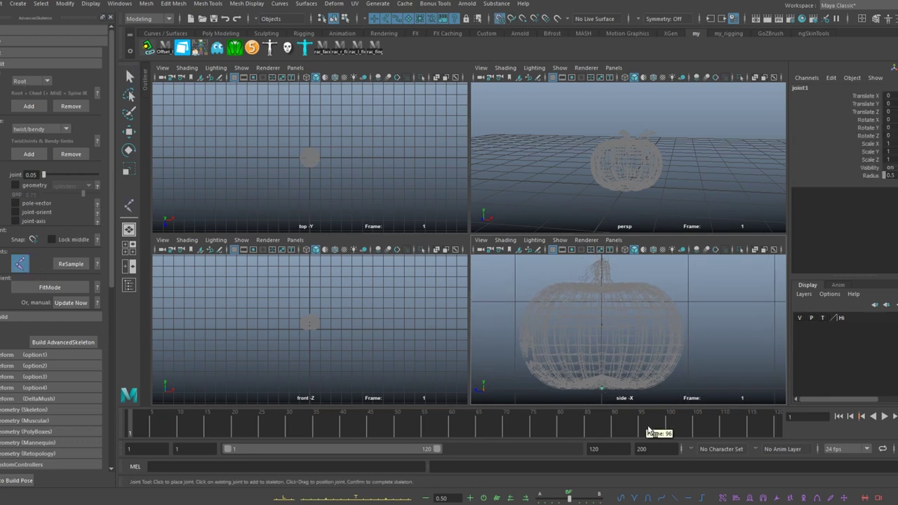
{"action": "left_click", "coordinate": [48, 344]}
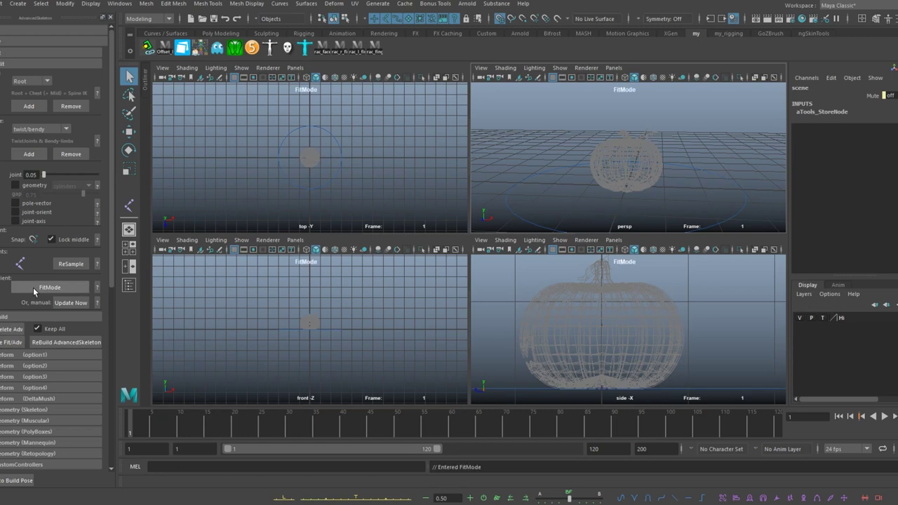
{"action": "key", "text": "space"}
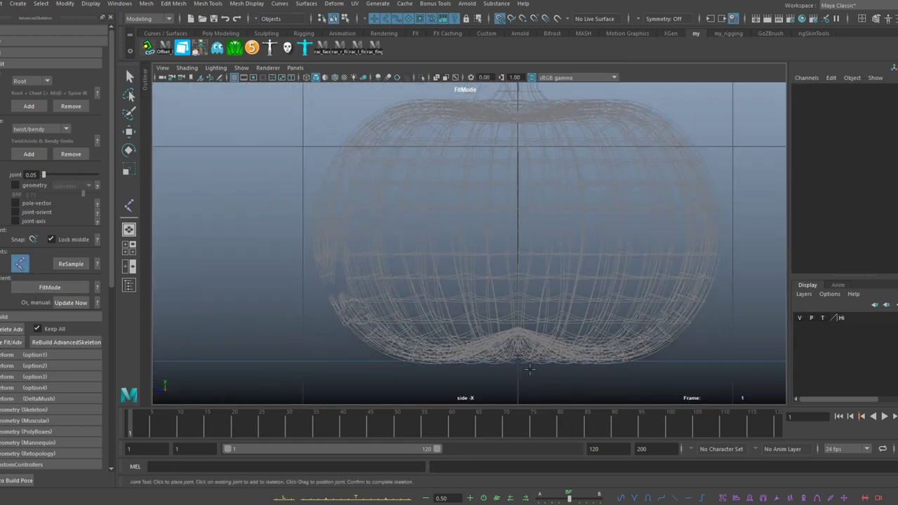
{"action": "left_click", "coordinate": [518, 360]}
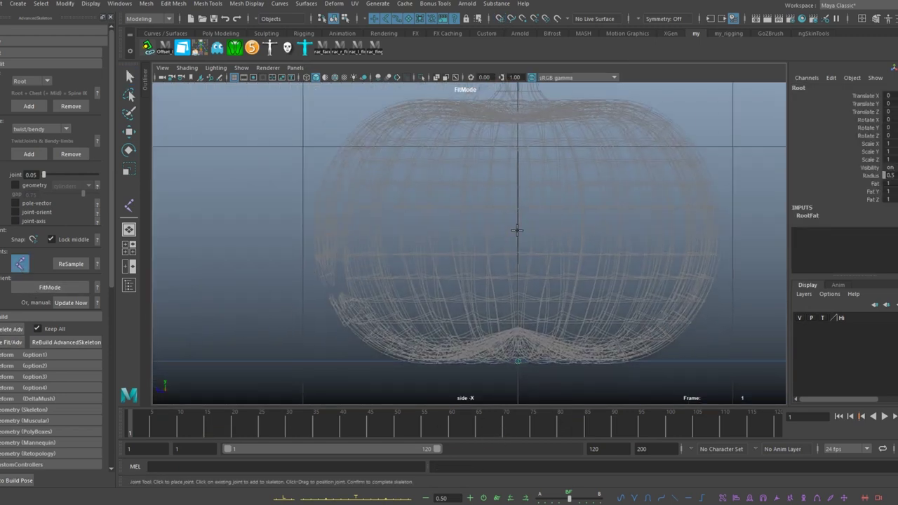
{"action": "left_click", "coordinate": [516, 230]}
Step: Finish the chain and step through its joints to label them Root, Mid and Chest
{"action": "key", "text": "q"}
{"action": "scroll", "coordinate": [538, 179], "scroll_direction": "up", "scroll_amount": 1}
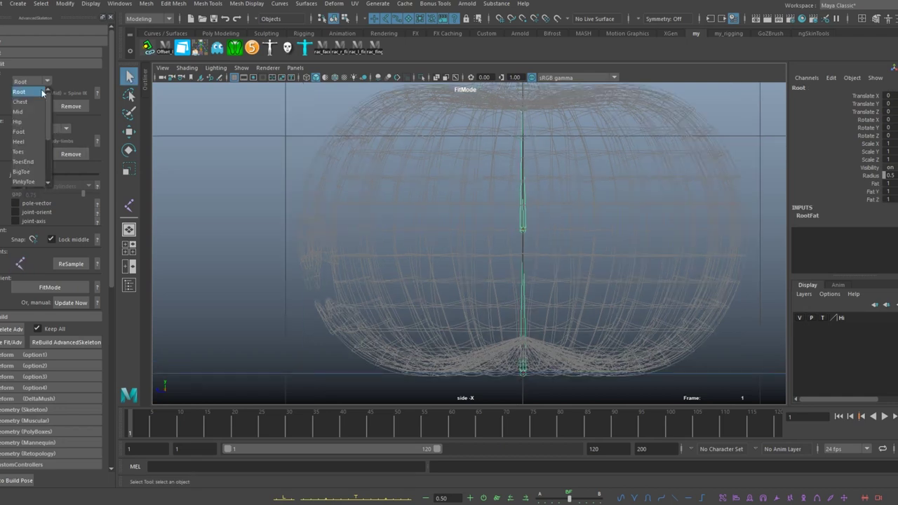
{"action": "key", "text": "Down"}
{"action": "key", "text": "Down"}
{"action": "middle_click_drag", "start_coordinate": [494, 174], "coordinate": [517, 167], "text": "alt"}
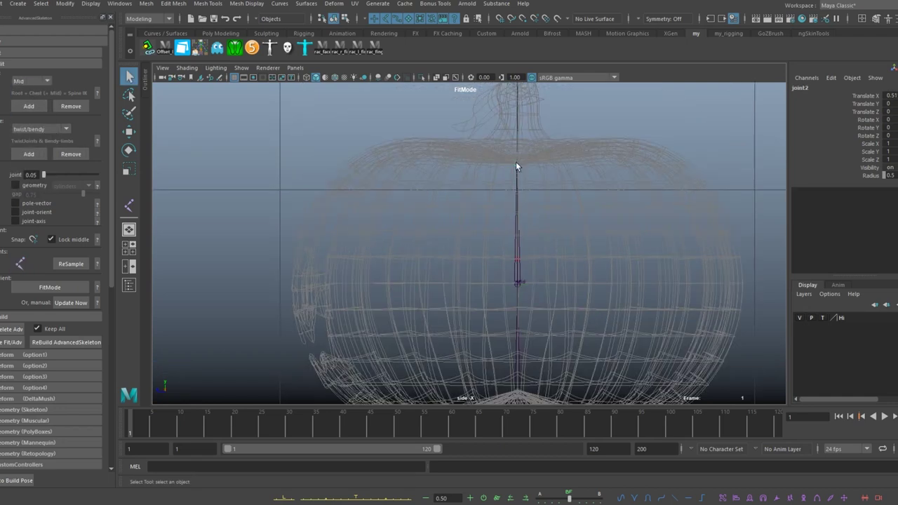
{"action": "scroll", "coordinate": [568, 239], "scroll_direction": "down", "scroll_amount": 1}
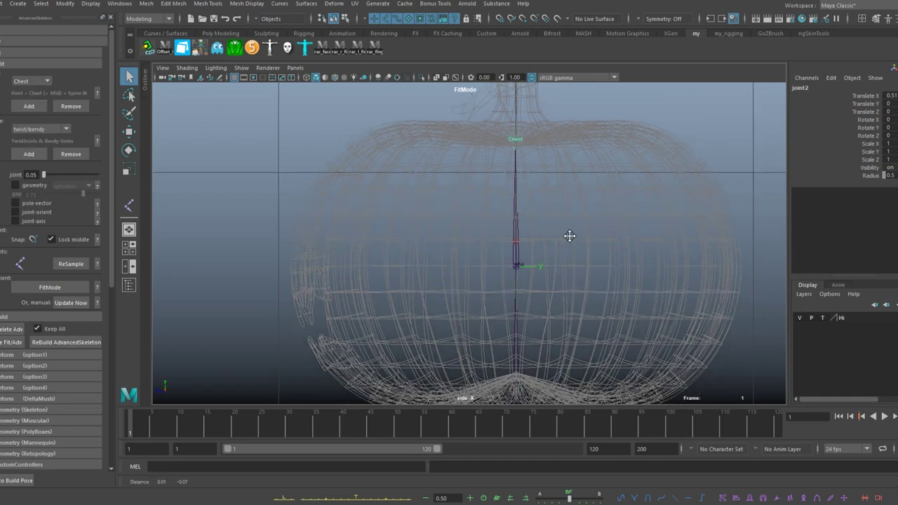
{"action": "key", "text": "space"}
Step: Build the rig from the fit skeleton, then return to FitMode to edit joints
{"action": "scroll", "coordinate": [650, 192], "scroll_direction": "up", "scroll_amount": 2}
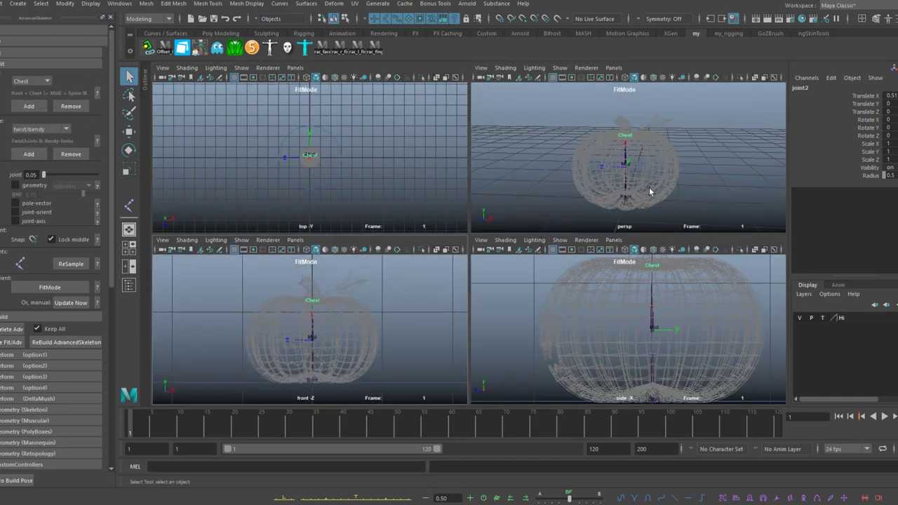
{"action": "left_click", "coordinate": [57, 342]}
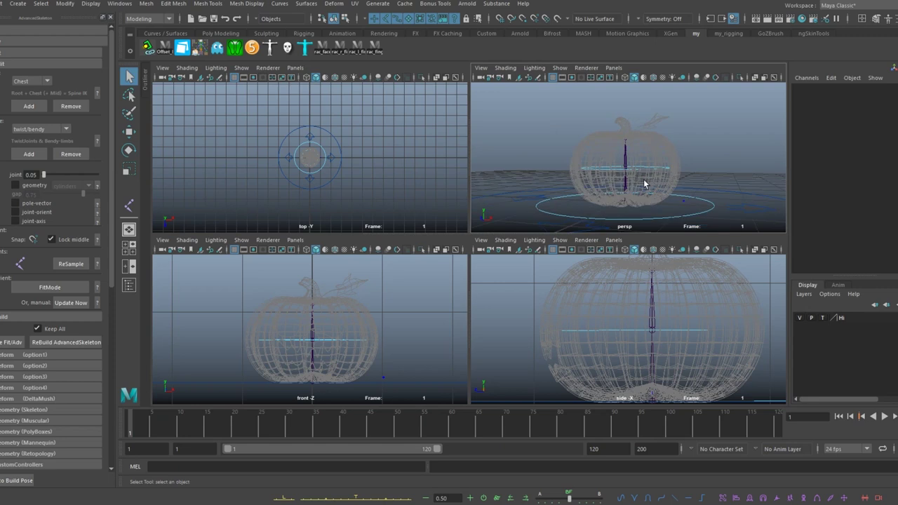
{"action": "left_click", "coordinate": [12, 342]}
{"action": "scroll", "coordinate": [603, 347], "scroll_direction": "up", "scroll_amount": 2}
{"action": "scroll", "coordinate": [643, 337], "scroll_direction": "up", "scroll_amount": 2}
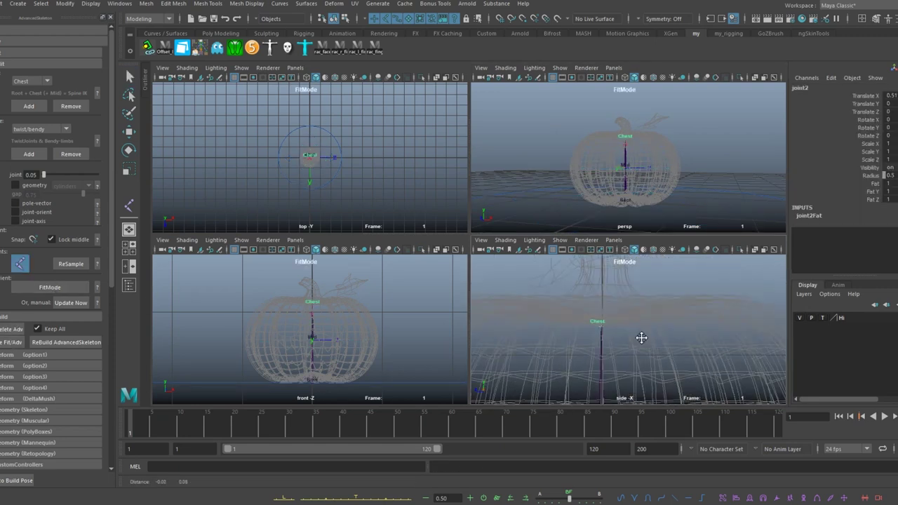
{"action": "scroll", "coordinate": [333, 307], "scroll_direction": "up", "scroll_amount": 2}
{"action": "scroll", "coordinate": [332, 307], "scroll_direction": "up", "scroll_amount": 3}
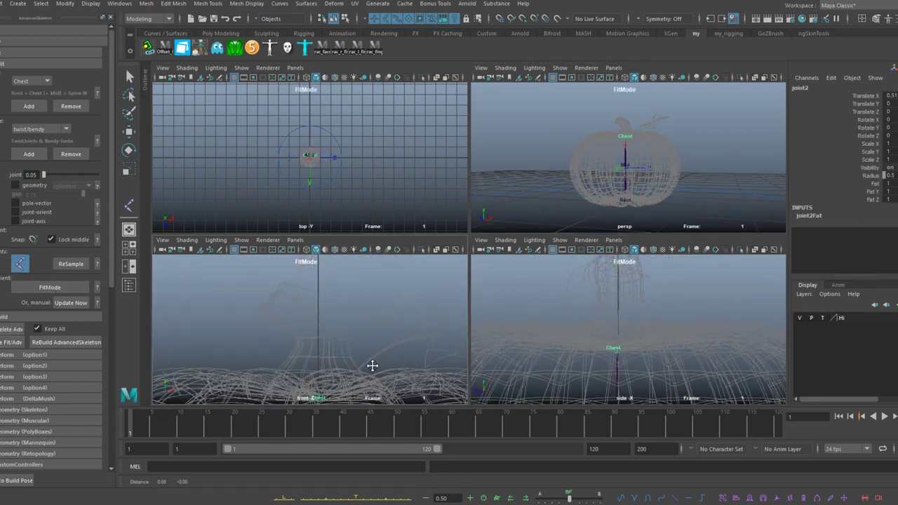
Step: Draw a stem joint chain up from Chest, undoing a trial move of its middle joint
{"action": "left_click", "coordinate": [615, 310]}
{"action": "middle_click_drag", "start_coordinate": [272, 250], "coordinate": [287, 281], "text": "alt"}
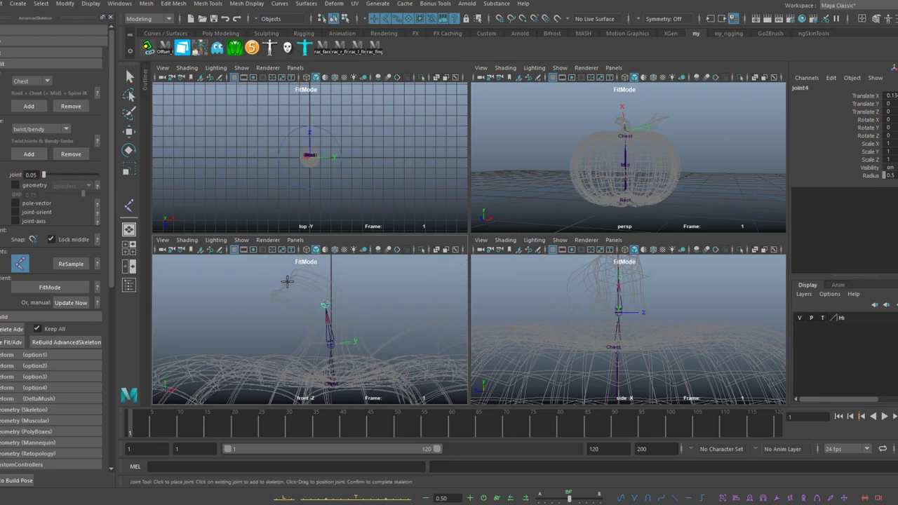
{"action": "key", "text": "Return"}
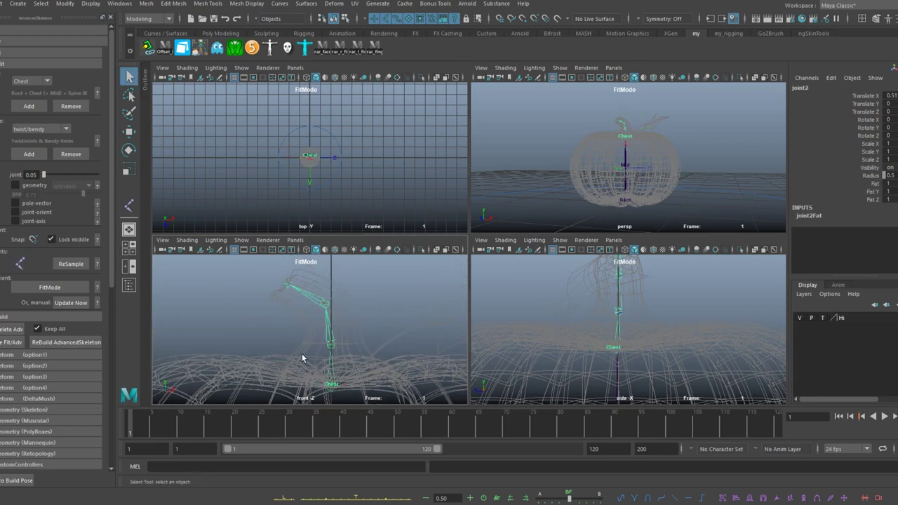
{"action": "left_click", "coordinate": [331, 346]}
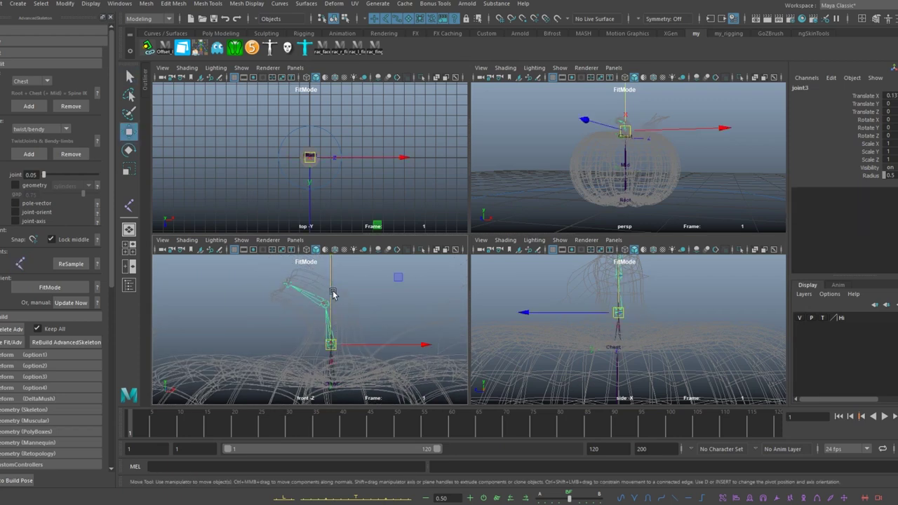
{"action": "left_click_drag", "start_coordinate": [333, 294], "coordinate": [332, 298]}
{"action": "left_click", "coordinate": [324, 315]}
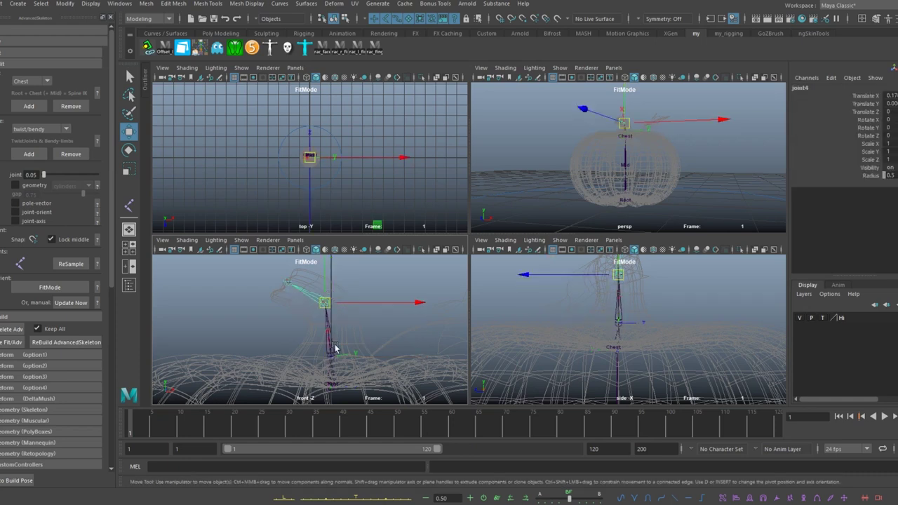
{"action": "key", "text": "ctrl+z"}
{"action": "key", "text": "ctrl+z"}
{"action": "key", "text": "ctrl+z"}
{"action": "key", "text": "ctrl+z"}
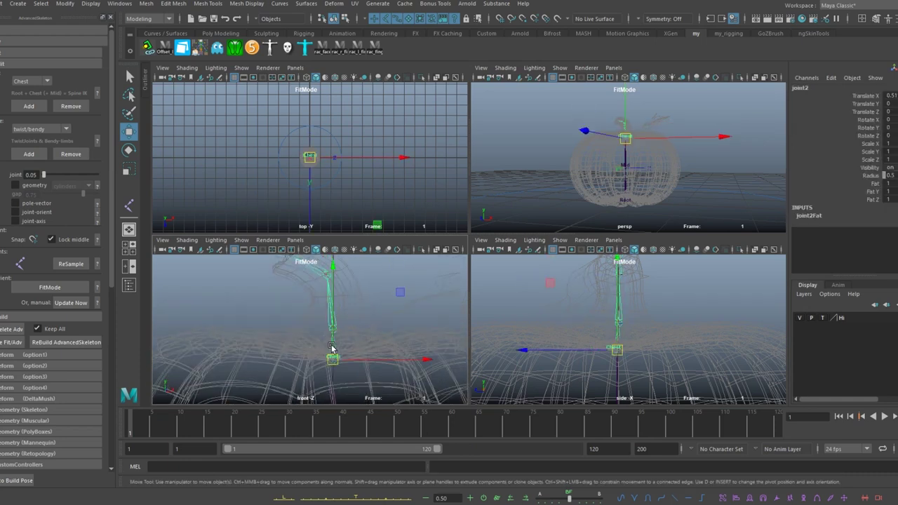
Step: Set the stem joints to noMirror and rebuild the AdvancedSkeleton rig
{"action": "scroll", "coordinate": [345, 377], "scroll_direction": "down", "scroll_amount": 3}
{"action": "scroll", "coordinate": [349, 313], "scroll_direction": "up", "scroll_amount": 2}
{"action": "scroll", "coordinate": [329, 345], "scroll_direction": "up", "scroll_amount": 2}
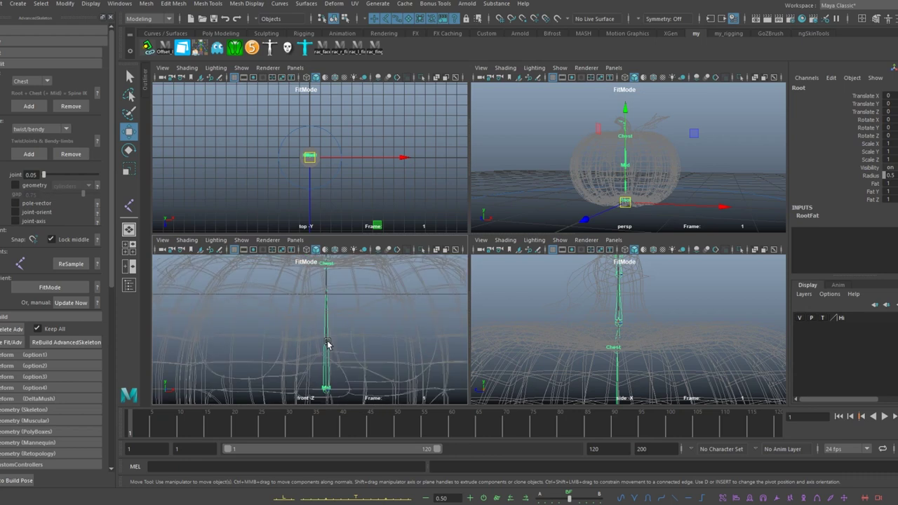
{"action": "scroll", "coordinate": [344, 388], "scroll_direction": "up", "scroll_amount": 2}
{"action": "left_click", "coordinate": [322, 317]}
{"action": "key", "text": "q"}
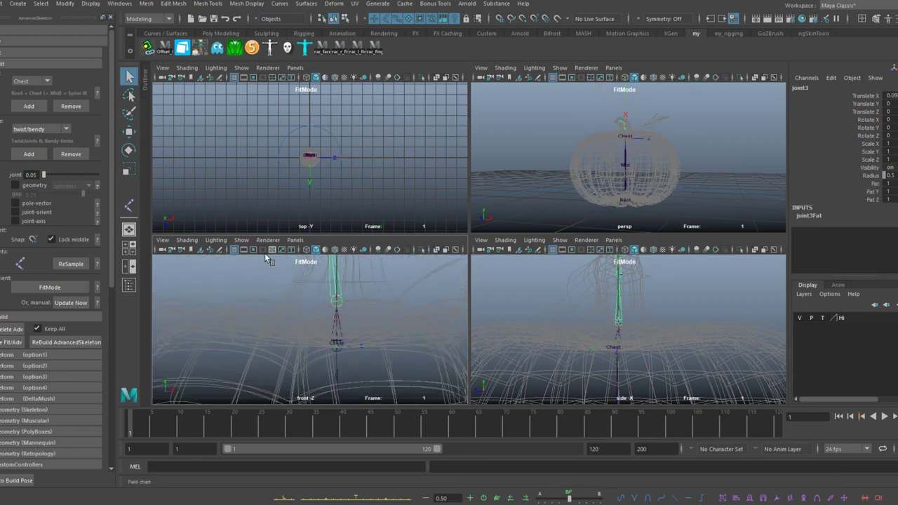
{"action": "middle_click_drag", "start_coordinate": [330, 334], "coordinate": [305, 350], "text": "alt"}
{"action": "left_click", "coordinate": [40, 129]}
{"action": "left_click", "coordinate": [31, 201]}
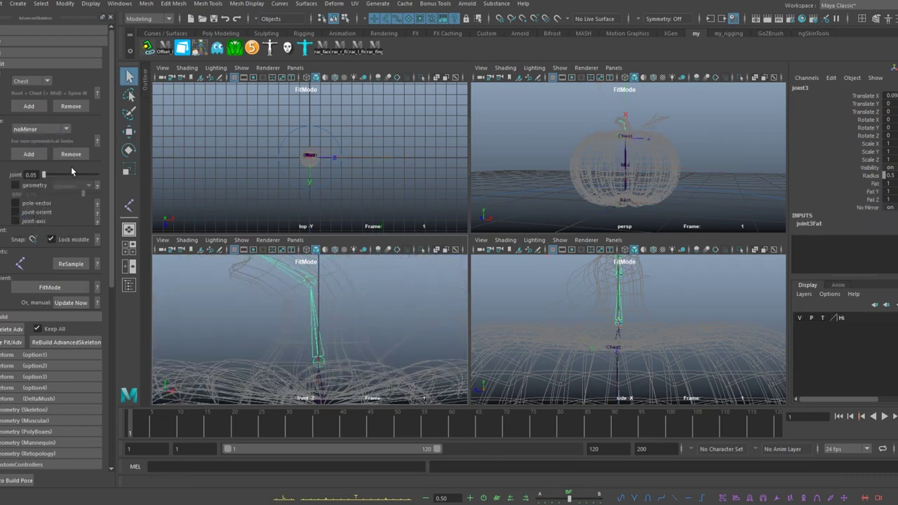
{"action": "left_click", "coordinate": [53, 342]}
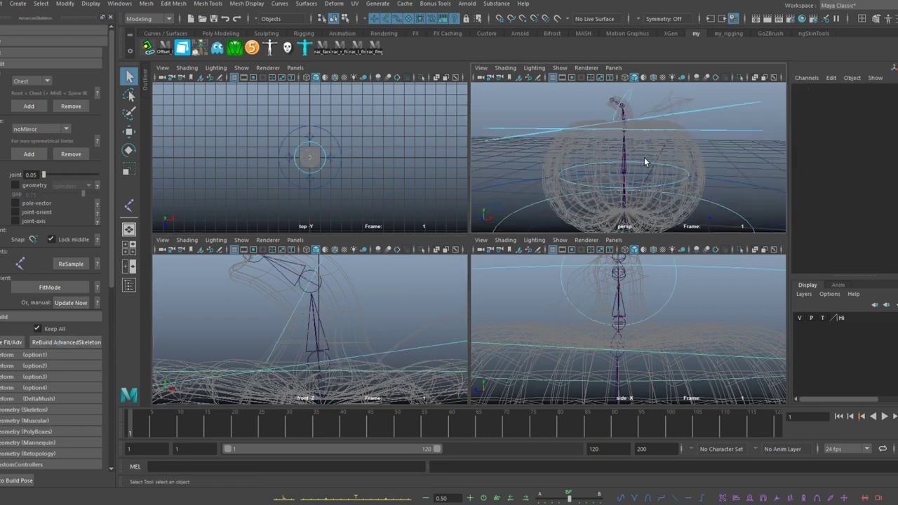
Step: Frame the rig in the side view and scale the root control down slightly
{"action": "left_click", "coordinate": [621, 168]}
{"action": "scroll", "coordinate": [37, 298], "scroll_direction": "down", "scroll_amount": 5}
{"action": "scroll", "coordinate": [37, 298], "scroll_direction": "down", "scroll_amount": 3}
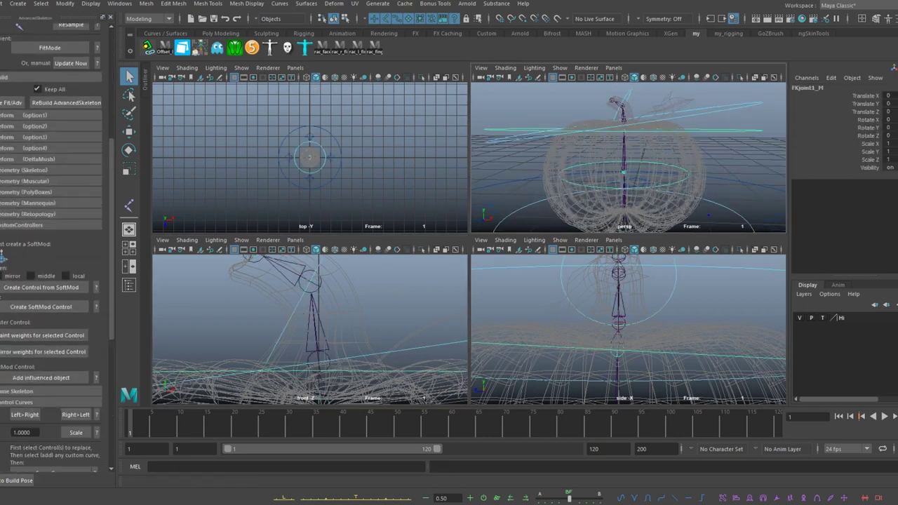
{"action": "scroll", "coordinate": [35, 373], "scroll_direction": "down", "scroll_amount": 3}
{"action": "key", "text": "w"}
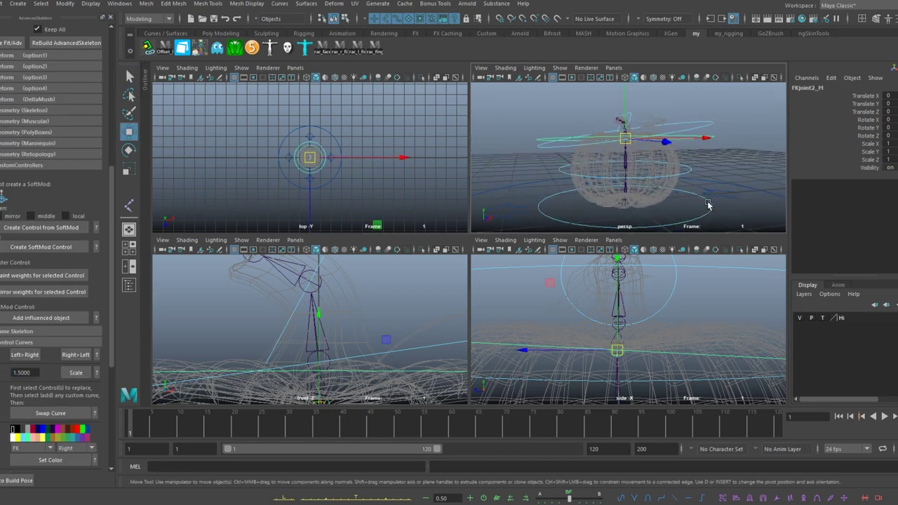
{"action": "left_click", "coordinate": [648, 321]}
{"action": "key", "text": "space"}
{"action": "key", "text": "f"}
{"action": "left_click", "coordinate": [469, 374]}
{"action": "key", "text": "r"}
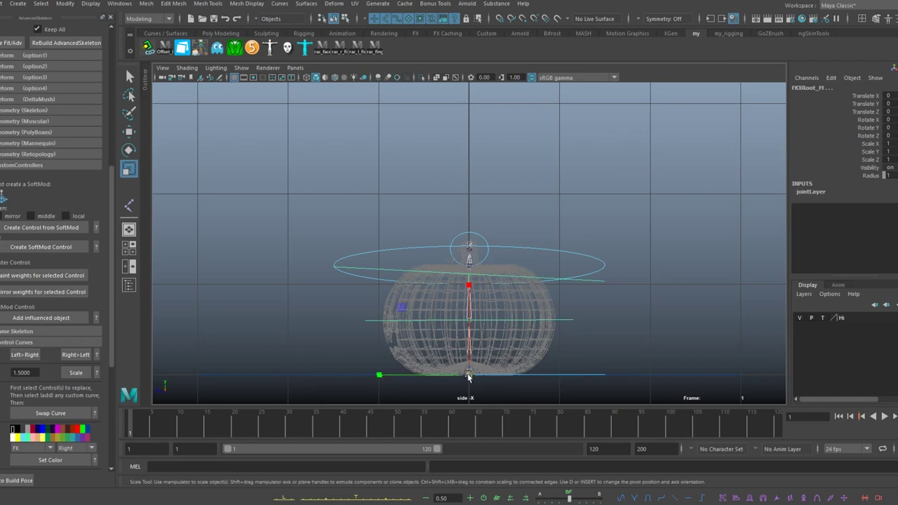
{"action": "left_click_drag", "start_coordinate": [469, 374], "coordinate": [465, 374]}
Step: Shrink the FKRoot_M control ring further in the four-view layout
{"action": "right_click", "coordinate": [627, 268]}
{"action": "left_click", "coordinate": [602, 313]}
{"action": "left_click", "coordinate": [585, 374]}
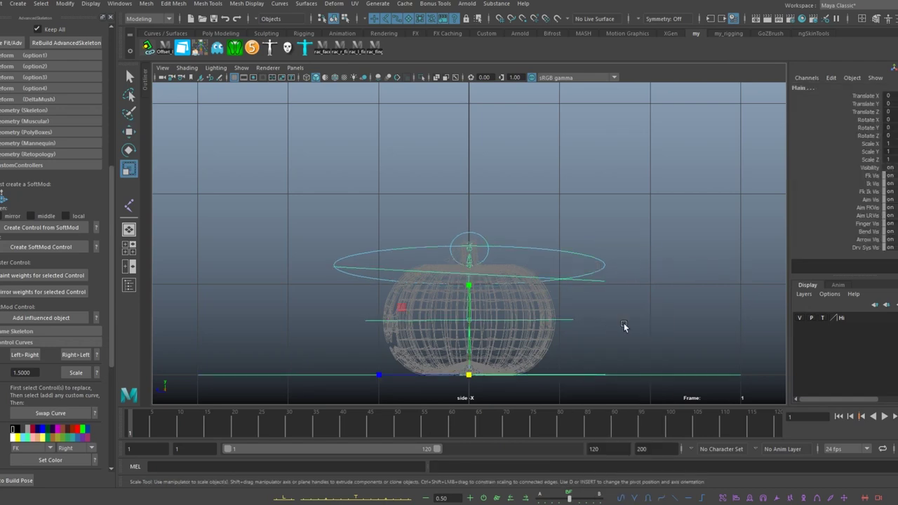
{"action": "key", "text": "space"}
{"action": "left_click", "coordinate": [677, 205]}
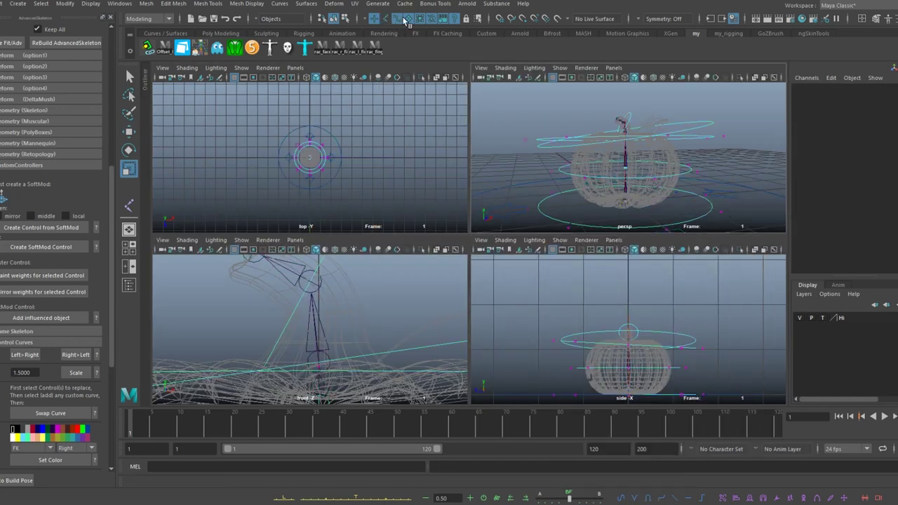
{"action": "left_click_drag", "start_coordinate": [630, 391], "coordinate": [631, 393]}
{"action": "left_click_drag", "start_coordinate": [625, 201], "coordinate": [608, 201]}
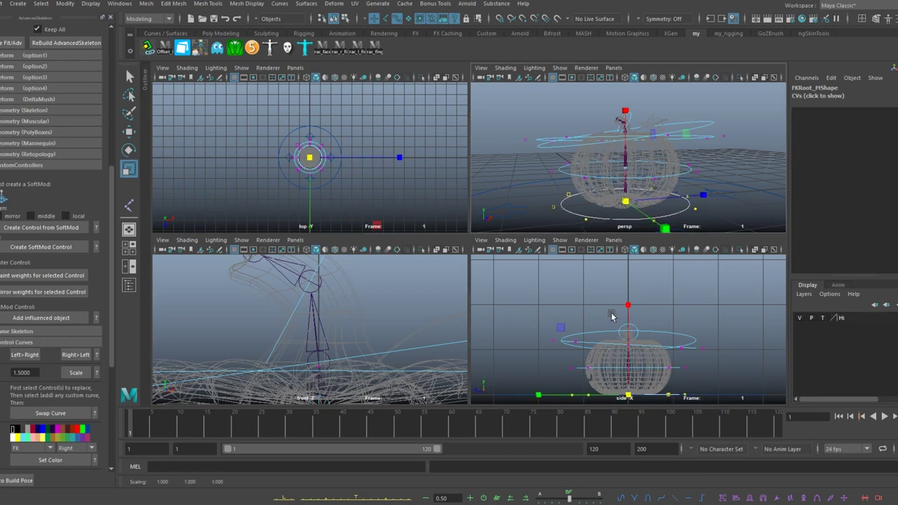
{"action": "left_click", "coordinate": [662, 345]}
Step: Put the rig back into FitMode to edit its fit skeleton
{"action": "left_click", "coordinate": [13, 42]}
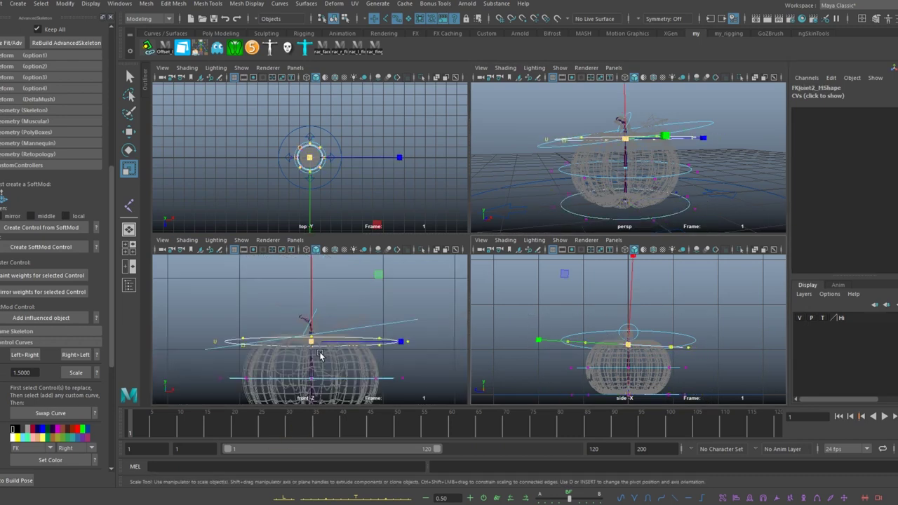
{"action": "scroll", "coordinate": [21, 343], "scroll_direction": "up", "scroll_amount": 10}
{"action": "left_click", "coordinate": [49, 287]}
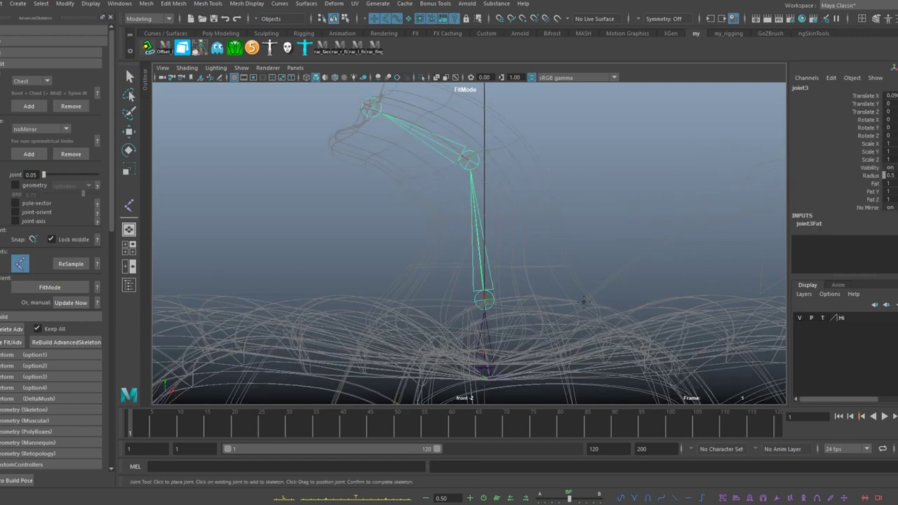
Step: Add a joint out along the leaf and complete the leaf joint chain
{"action": "middle_click_drag", "start_coordinate": [584, 302], "coordinate": [471, 297], "text": "alt"}
{"action": "scroll", "coordinate": [395, 315], "scroll_direction": "up", "scroll_amount": 5}
{"action": "left_click", "coordinate": [395, 298]}
{"action": "scroll", "coordinate": [429, 280], "scroll_direction": "up", "scroll_amount": 3}
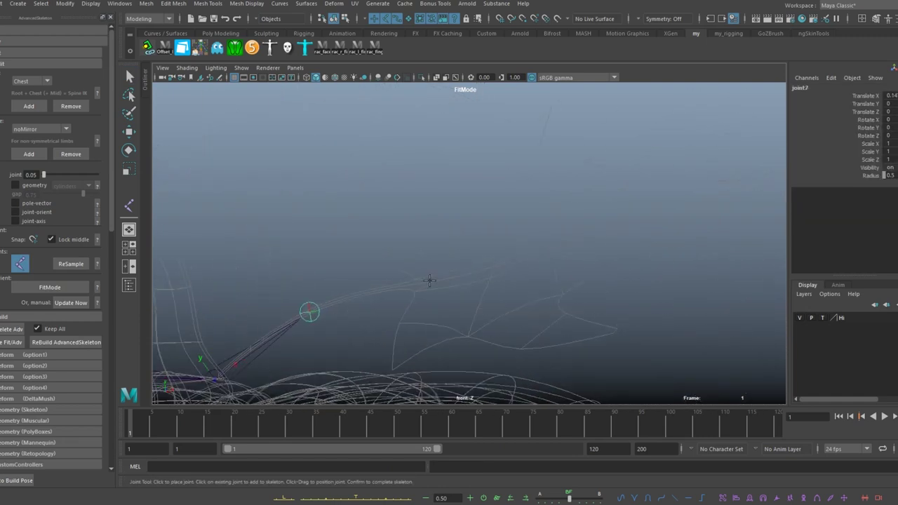
{"action": "key", "text": "q"}
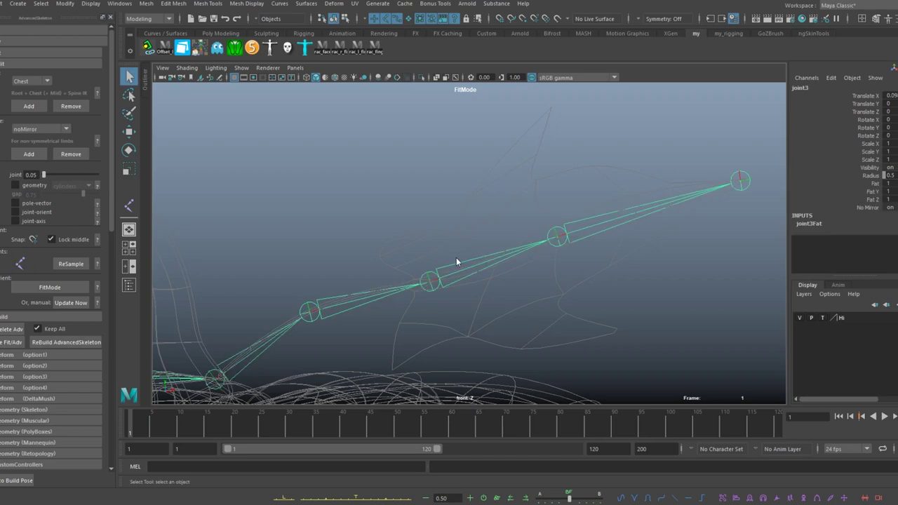
Step: Inspect the shaded skeleton, then move joint7 down onto the leaf's base
{"action": "key", "text": "space"}
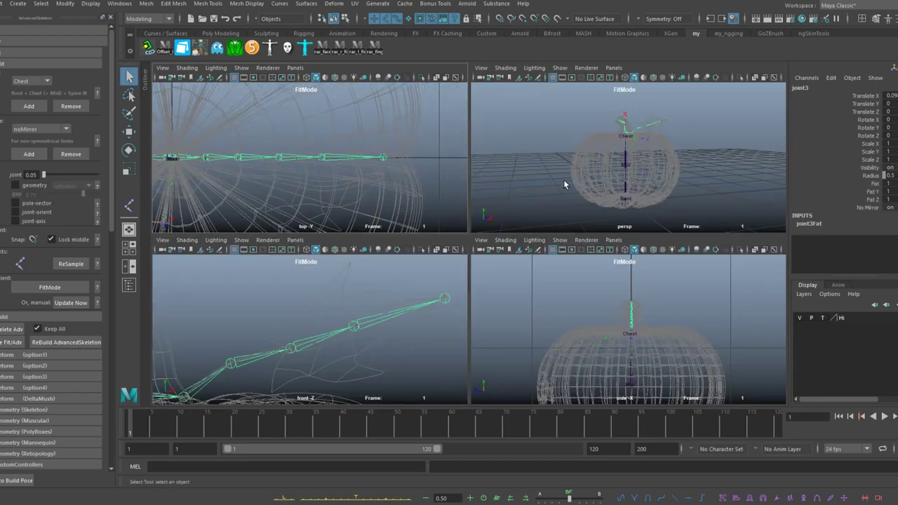
{"action": "key", "text": "space"}
{"action": "mouse_move", "coordinate": [523, 200]}
{"action": "left_mouse_down", "text": "alt"}
{"action": "mouse_move", "coordinate": [497, 351]}
{"action": "mouse_move", "coordinate": [658, 290]}
{"action": "mouse_move", "coordinate": [491, 211]}
{"action": "mouse_move", "coordinate": [421, 280]}
{"action": "left_mouse_up", "text": "alt"}
{"action": "key", "text": "5"}
{"action": "key", "text": "space"}
{"action": "left_click", "coordinate": [251, 157]}
{"action": "key", "text": "w"}
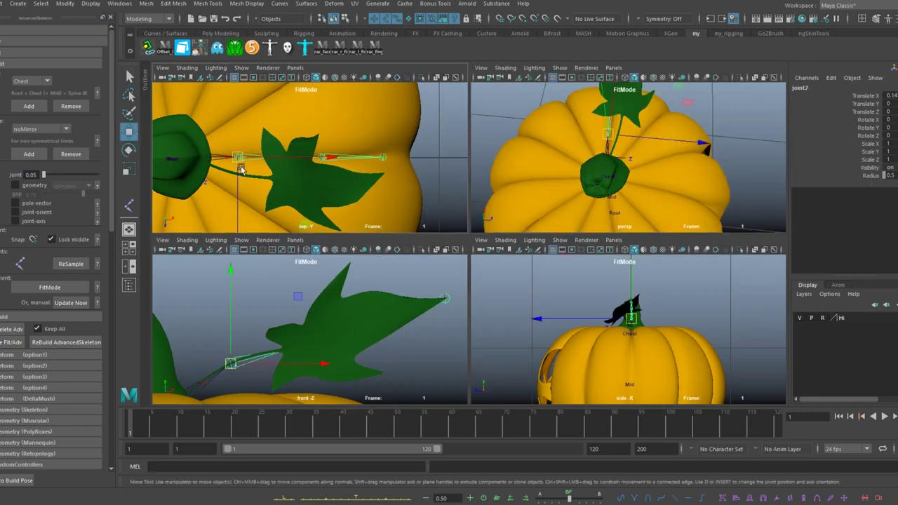
{"action": "left_click_drag", "start_coordinate": [243, 184], "coordinate": [232, 200]}
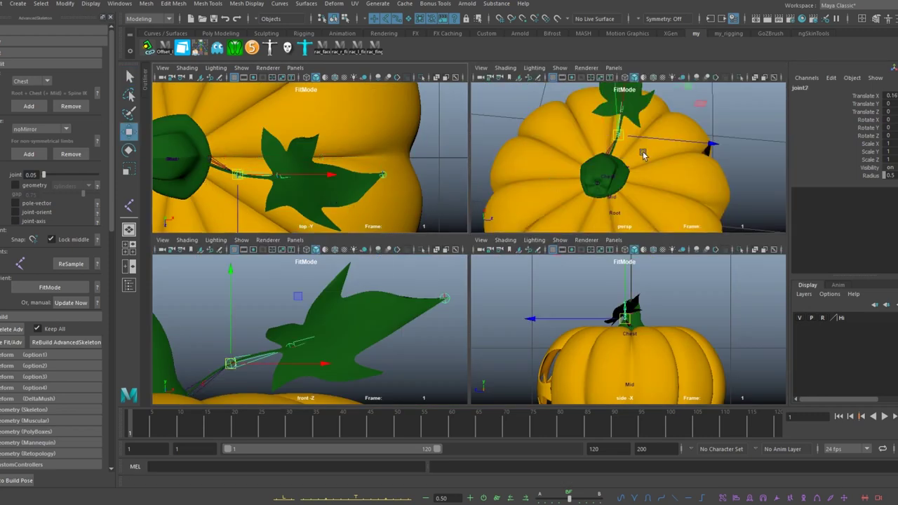
Step: Align joint8 and tip joint10 with the leaf, then rebuild the rig
{"action": "left_click_drag", "start_coordinate": [642, 155], "coordinate": [603, 210], "text": "alt"}
{"action": "left_click", "coordinate": [280, 175]}
{"action": "scroll", "coordinate": [302, 162], "scroll_direction": "up", "scroll_amount": 2}
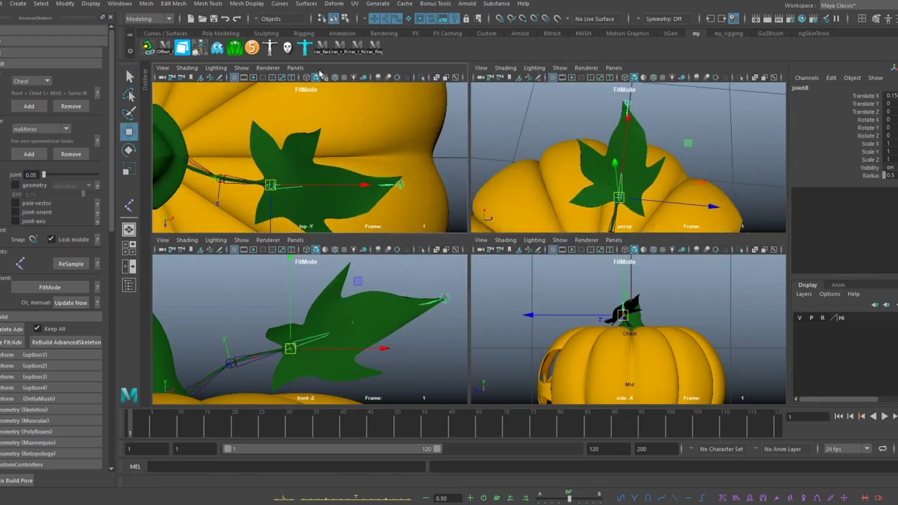
{"action": "key", "text": "4"}
{"action": "key", "text": "5"}
{"action": "left_click", "coordinate": [398, 189]}
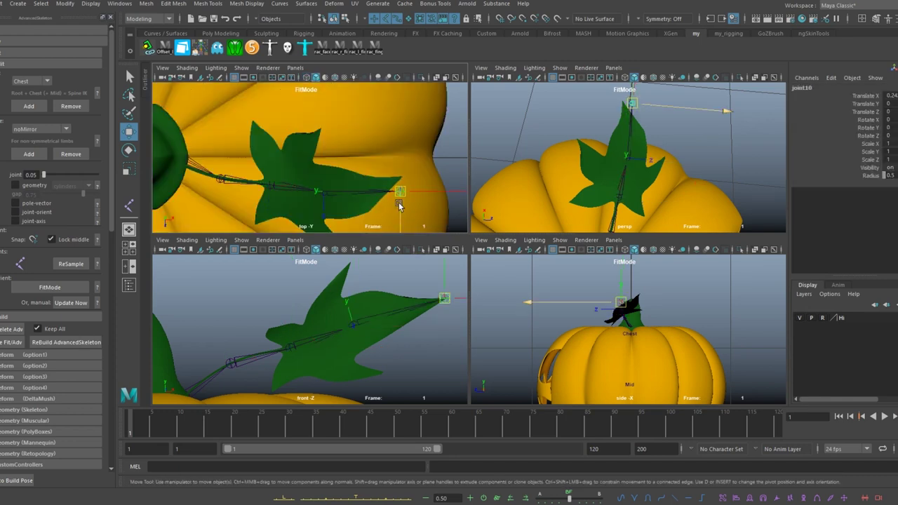
{"action": "scroll", "coordinate": [561, 161], "scroll_direction": "down", "scroll_amount": 5}
{"action": "left_click_drag", "start_coordinate": [561, 161], "coordinate": [517, 140], "text": "alt"}
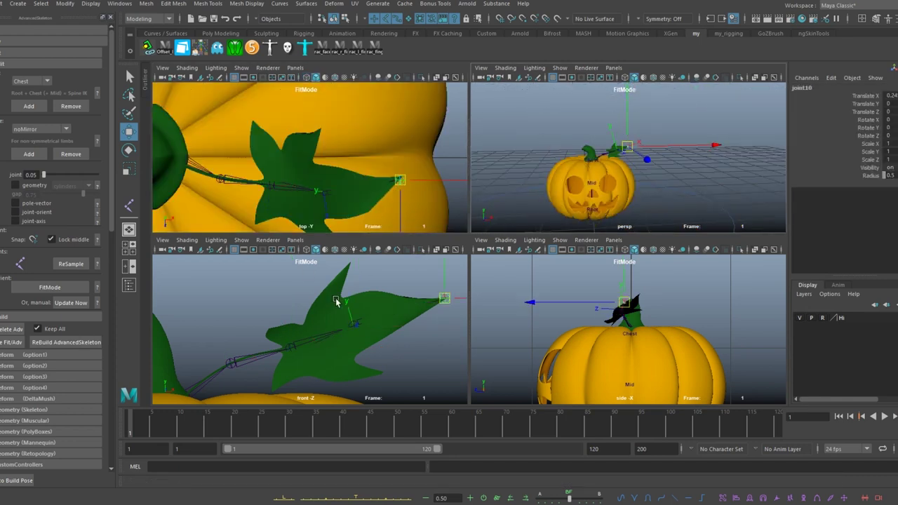
{"action": "left_click", "coordinate": [68, 343]}
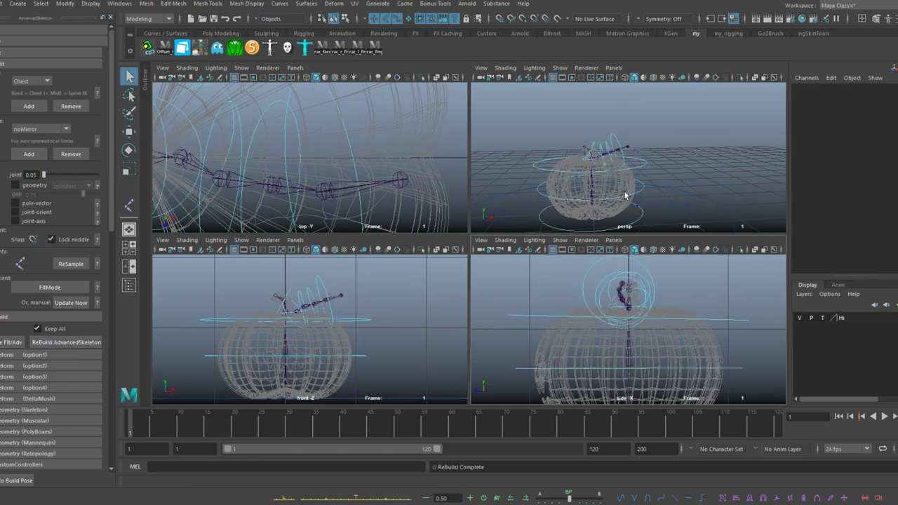
Step: Zoom in close on the rebuilt rig's stem and leaf controls in the perspective view
{"action": "key", "text": "space"}
{"action": "left_click_drag", "start_coordinate": [457, 278], "coordinate": [517, 137], "text": "alt"}
{"action": "left_click", "coordinate": [540, 154]}
{"action": "scroll", "coordinate": [56, 281], "scroll_direction": "down", "scroll_amount": 5}
{"action": "scroll", "coordinate": [70, 254], "scroll_direction": "down", "scroll_amount": 5}
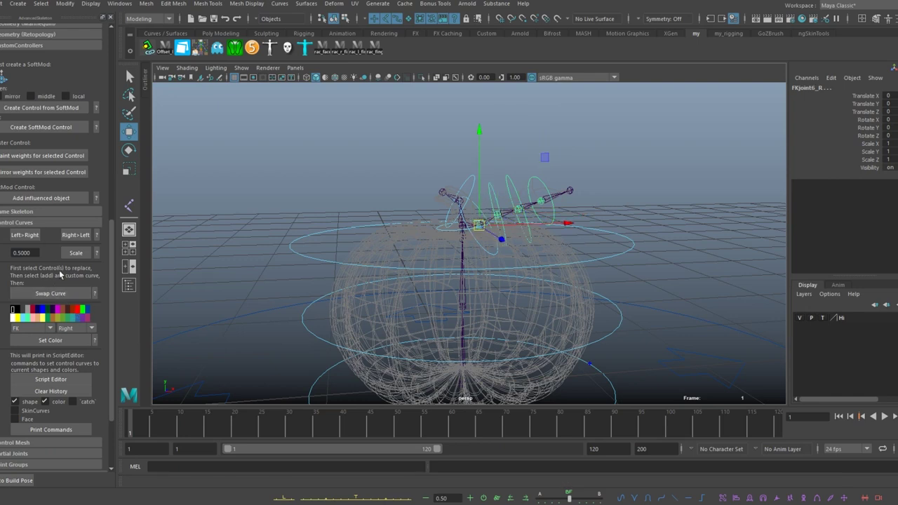
{"action": "key", "text": "5"}
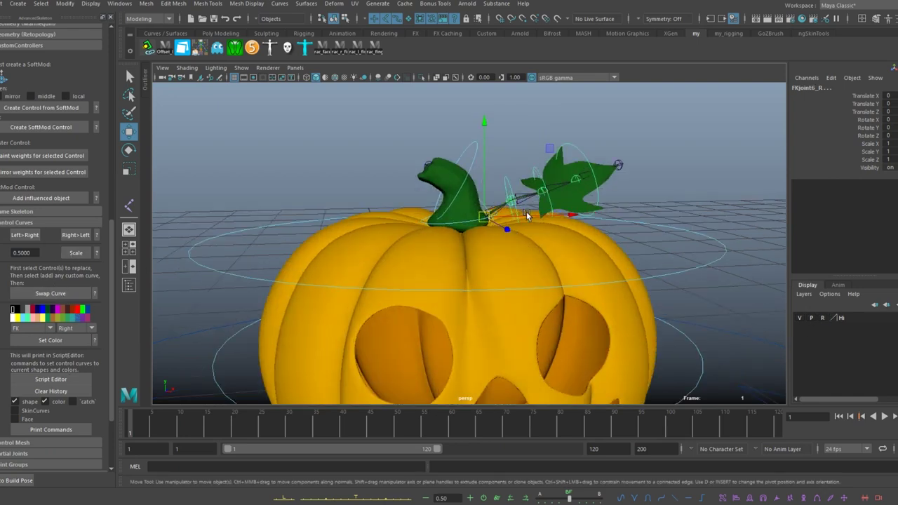
{"action": "right_click_drag", "start_coordinate": [542, 182], "coordinate": [683, 321], "text": "alt"}
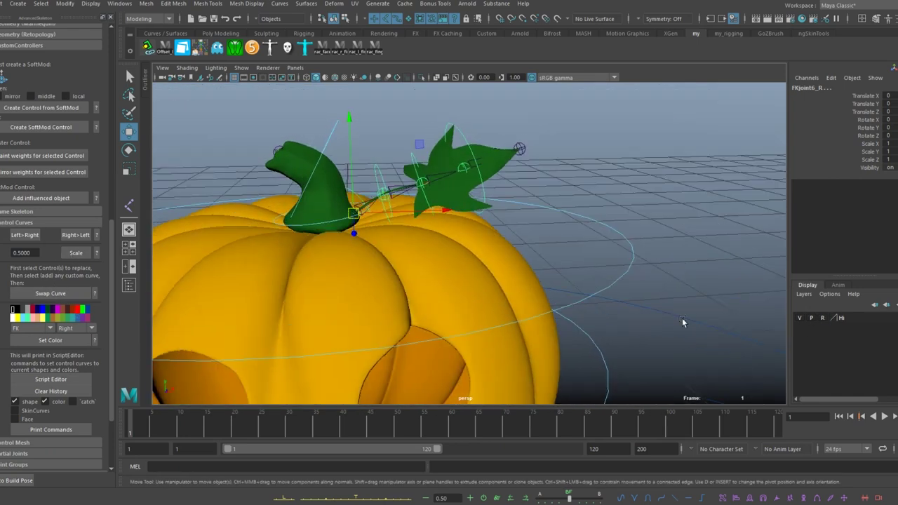
{"action": "key", "text": "4"}
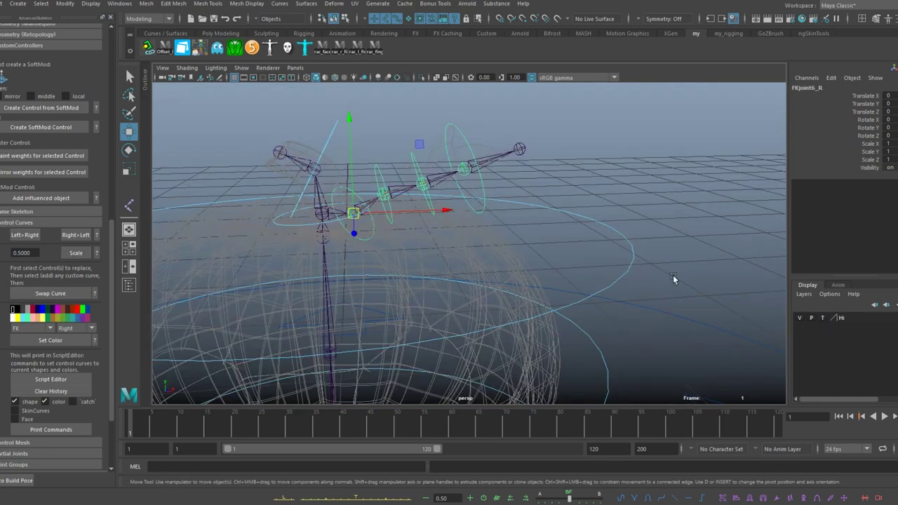
{"action": "left_click", "coordinate": [411, 231]}
{"action": "mouse_move", "coordinate": [411, 231]}
{"action": "left_mouse_down", "text": "alt"}
{"action": "mouse_move", "coordinate": [429, 224]}
{"action": "mouse_move", "coordinate": [346, 190]}
{"action": "mouse_move", "coordinate": [368, 251]}
{"action": "left_mouse_up", "text": "alt"}
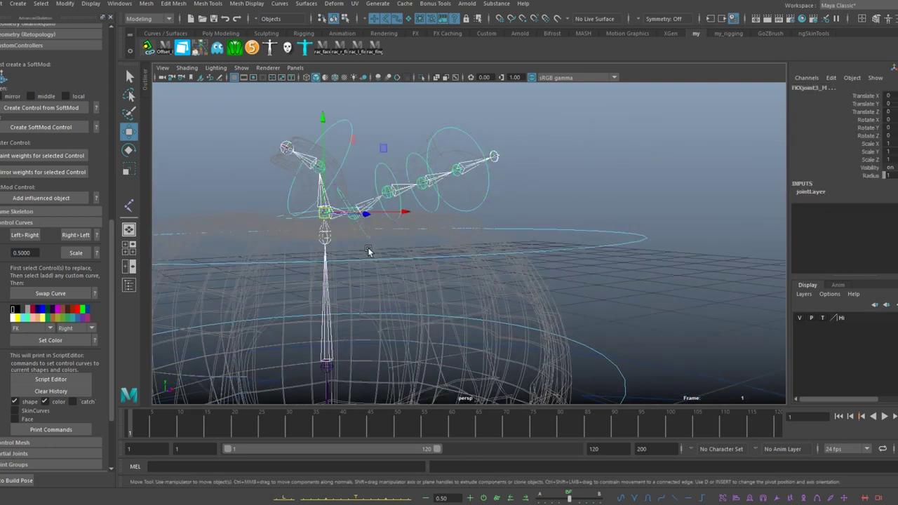
Step: Scale the FKjoint6_R control flatter to fit around the stem
{"action": "left_click", "coordinate": [345, 220]}
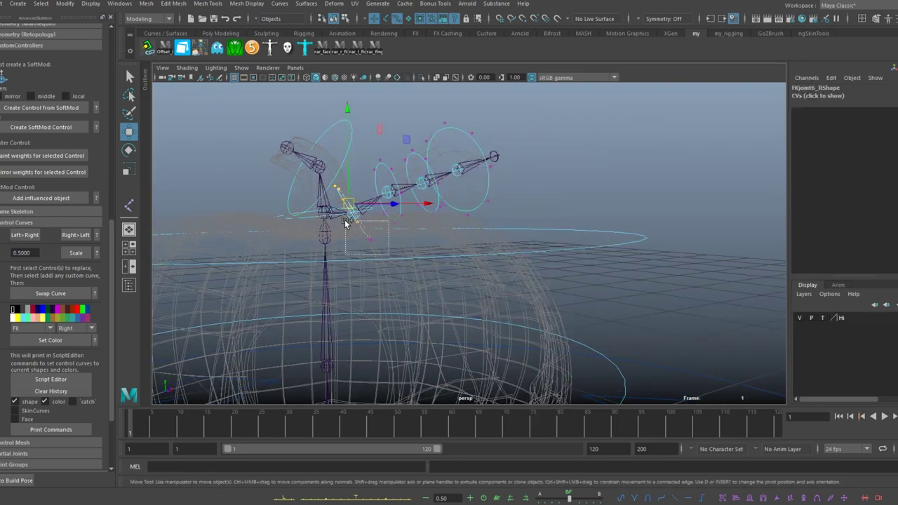
{"action": "key", "text": "r"}
{"action": "mouse_move", "coordinate": [394, 221]}
{"action": "left_mouse_down", "text": "alt"}
{"action": "mouse_move", "coordinate": [388, 209]}
{"action": "mouse_move", "coordinate": [382, 231]}
{"action": "mouse_move", "coordinate": [373, 201]}
{"action": "mouse_move", "coordinate": [412, 182]}
{"action": "left_mouse_up", "text": "alt"}
{"action": "key", "text": "5"}
{"action": "key", "text": "w"}
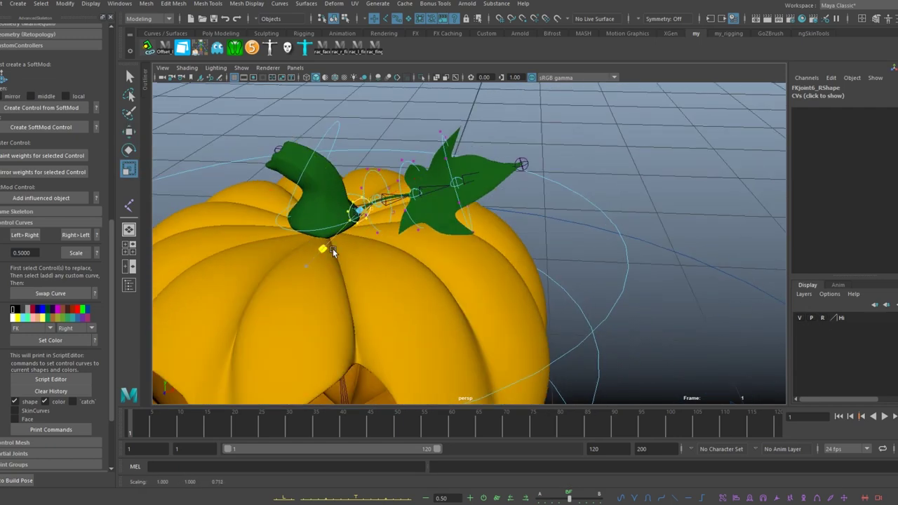
{"action": "right_click_drag", "start_coordinate": [552, 161], "coordinate": [413, 182]}
Step: Squash the FKjoint7_R control's CVs so it hugs the leaf
{"action": "key", "text": "r"}
{"action": "right_click_drag", "start_coordinate": [387, 137], "coordinate": [391, 102]}
{"action": "left_click_drag", "start_coordinate": [391, 105], "coordinate": [370, 199], "text": "alt"}
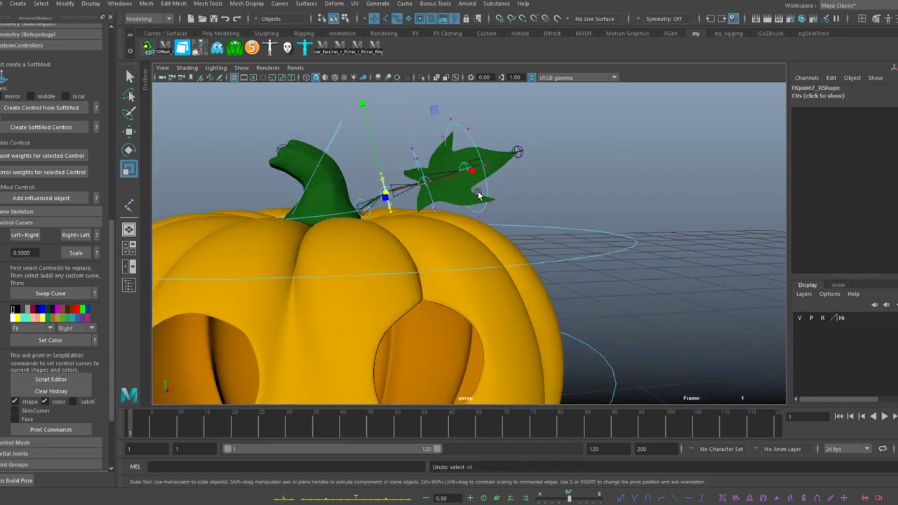
{"action": "mouse_move", "coordinate": [436, 184]}
{"action": "left_mouse_down", "text": "alt"}
{"action": "mouse_move", "coordinate": [364, 240]}
{"action": "mouse_move", "coordinate": [365, 105]}
{"action": "left_mouse_up", "text": "alt"}
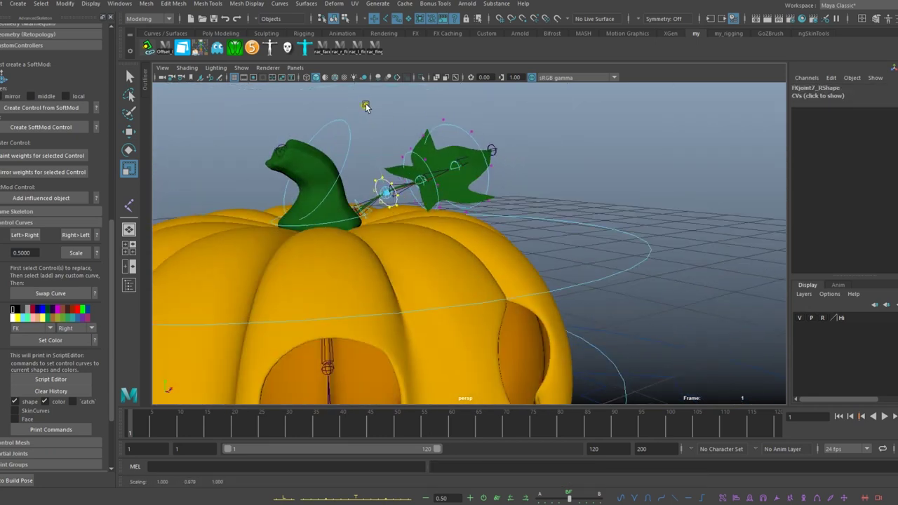
{"action": "right_click_drag", "start_coordinate": [365, 104], "coordinate": [540, 154]}
{"action": "mouse_move", "coordinate": [541, 154]}
{"action": "left_mouse_down", "text": "alt"}
{"action": "mouse_move", "coordinate": [415, 157]}
{"action": "mouse_move", "coordinate": [522, 175]}
{"action": "left_mouse_up", "text": "alt"}
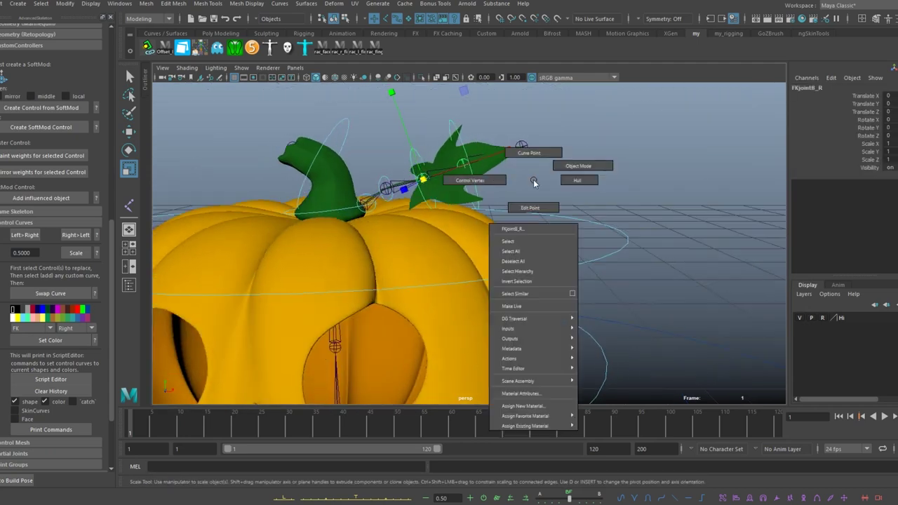
{"action": "right_click_drag", "start_coordinate": [522, 175], "coordinate": [414, 162]}
Step: Resize the FKjoint8_R and leaf-tip FKjoint9_R controls to fit around the leaf
{"action": "left_click_drag", "start_coordinate": [395, 120], "coordinate": [380, 244], "text": "alt"}
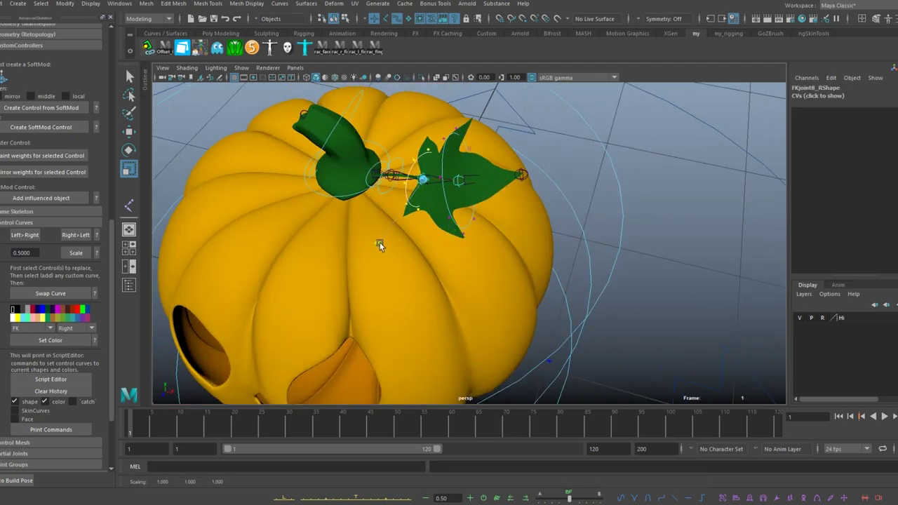
{"action": "left_click_drag", "start_coordinate": [461, 257], "coordinate": [544, 124], "text": "alt"}
{"action": "right_click_drag", "start_coordinate": [544, 124], "coordinate": [567, 114]}
{"action": "left_click_drag", "start_coordinate": [567, 114], "coordinate": [517, 145], "text": "alt"}
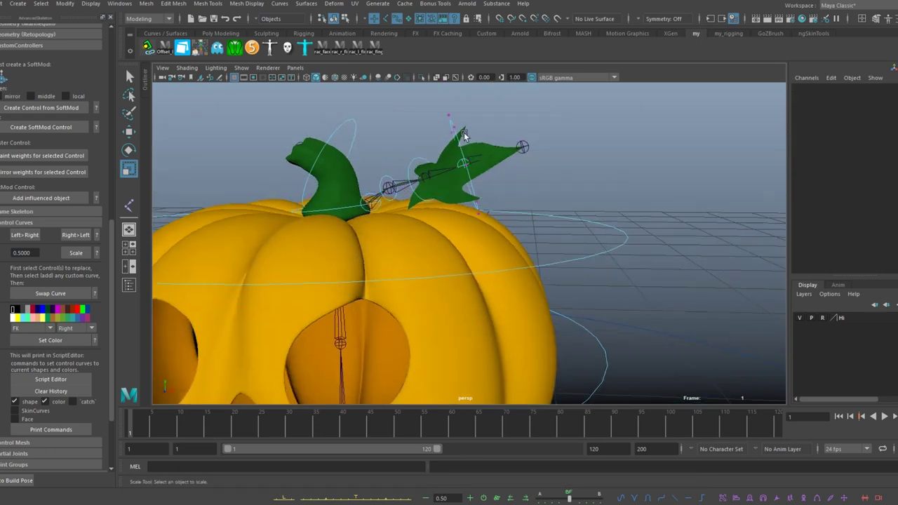
{"action": "left_click", "coordinate": [441, 84]}
{"action": "mouse_move", "coordinate": [441, 84]}
{"action": "left_mouse_down", "text": "alt"}
{"action": "mouse_move", "coordinate": [575, 201]}
{"action": "mouse_move", "coordinate": [521, 144]}
{"action": "mouse_move", "coordinate": [461, 238]}
{"action": "left_mouse_up", "text": "alt"}
{"action": "left_click", "coordinate": [521, 144]}
Step: Test-move IKSpine3_M, undo it, then select FKIKSpine_M and FKJoint2_M
{"action": "left_click", "coordinate": [527, 320]}
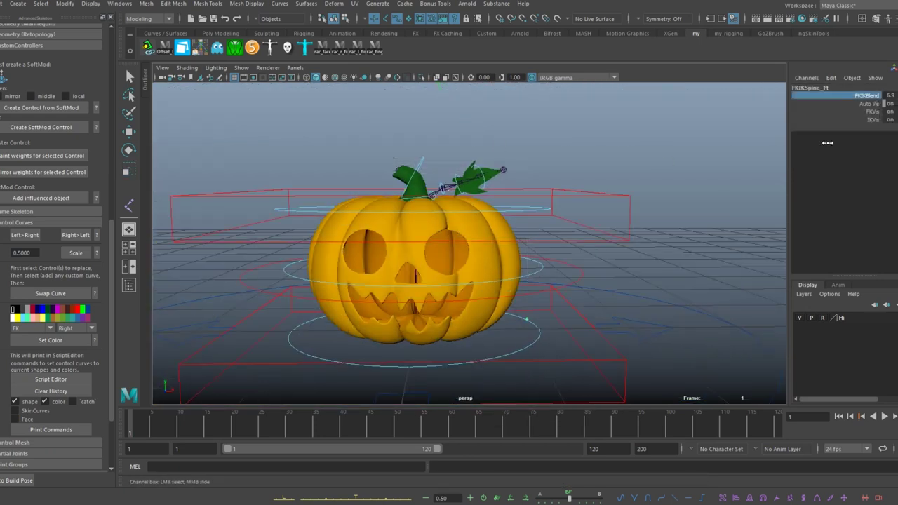
{"action": "left_click_drag", "start_coordinate": [653, 92], "coordinate": [594, 204], "text": "alt"}
{"action": "left_click", "coordinate": [594, 204]}
{"action": "key", "text": "w"}
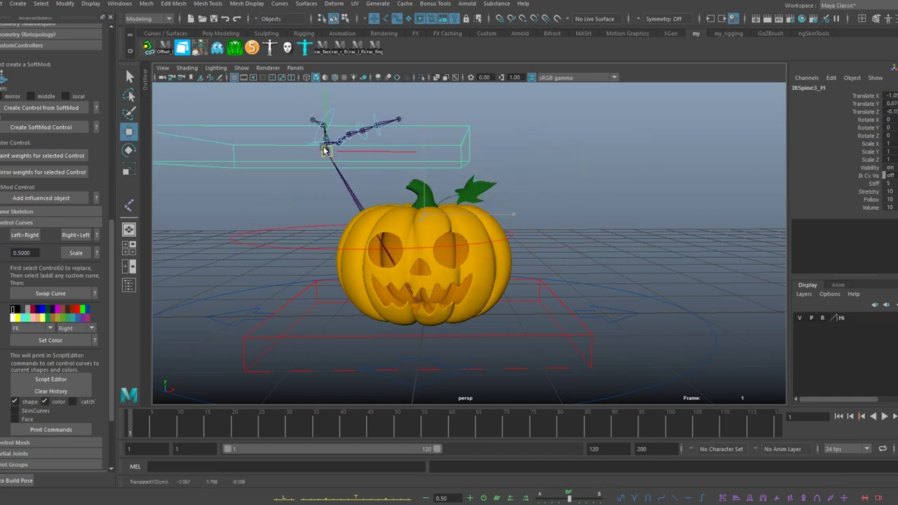
{"action": "left_click_drag", "start_coordinate": [425, 214], "coordinate": [301, 110]}
{"action": "key", "text": "ctrl+z"}
{"action": "left_click", "coordinate": [492, 146]}
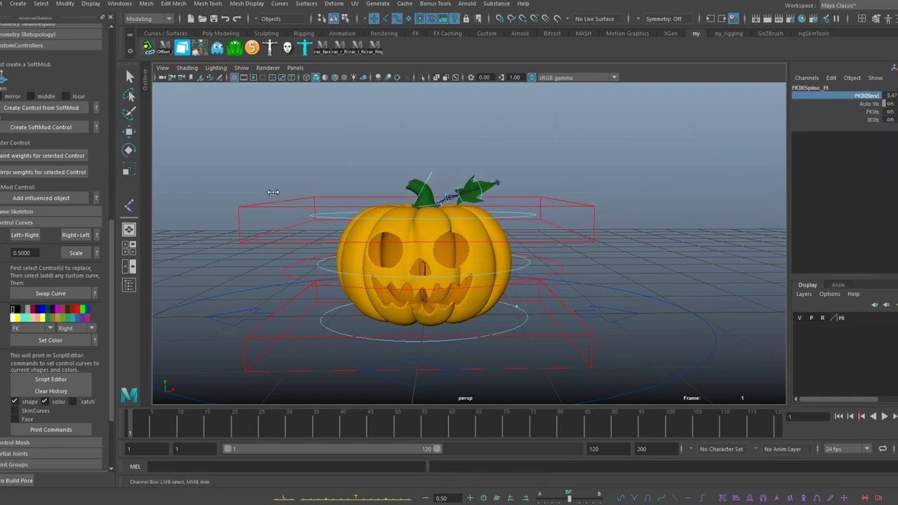
{"action": "left_click", "coordinate": [529, 218]}
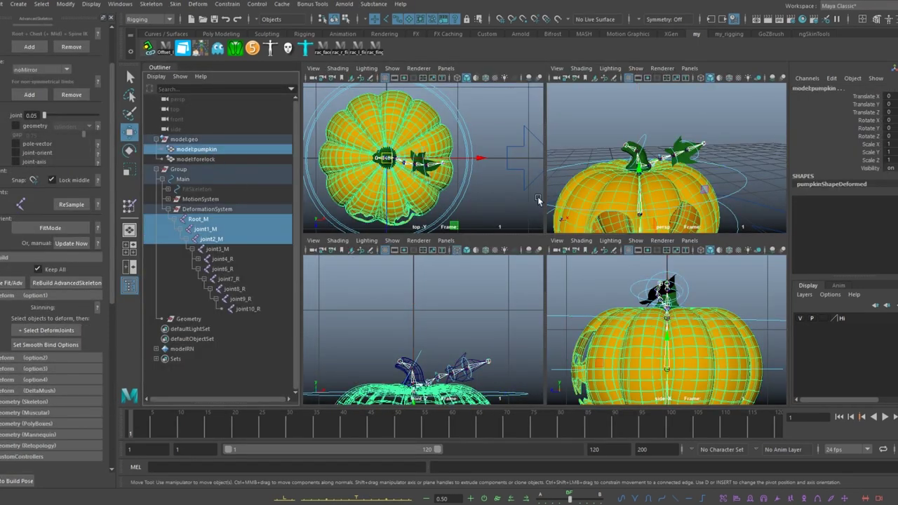
Step: Bind the pumpkin mesh to the deformation joints via Skin > Bind Skin options
{"action": "left_click", "coordinate": [176, 4]}
{"action": "left_click", "coordinate": [308, 31]}
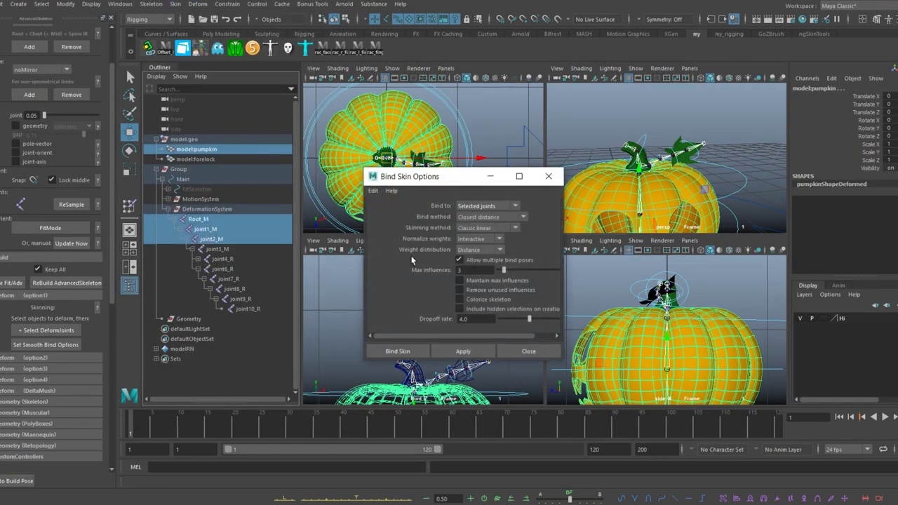
{"action": "left_click", "coordinate": [397, 352]}
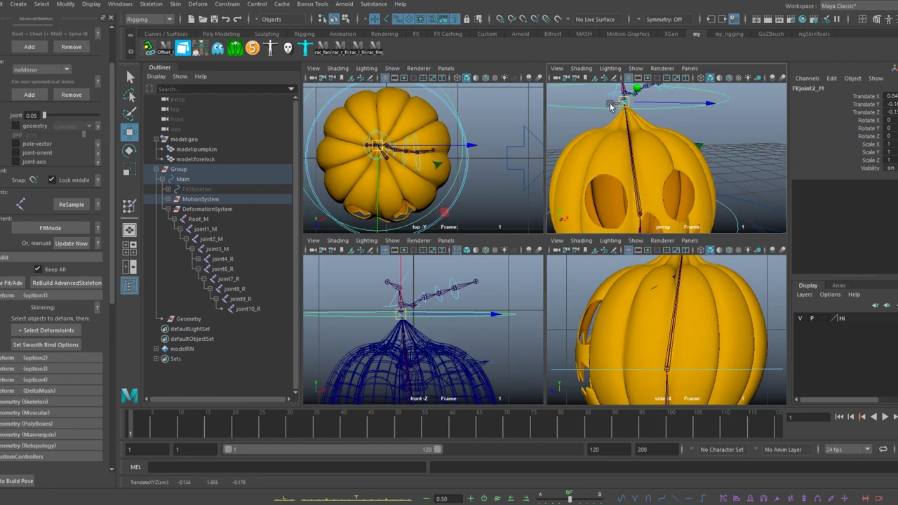
Step: Select joint3_M, the leaf joints and model:forelock, then move FKjoint2_M to test deformation
{"action": "key", "text": "ctrl+z"}
{"action": "left_click", "coordinate": [217, 249]}
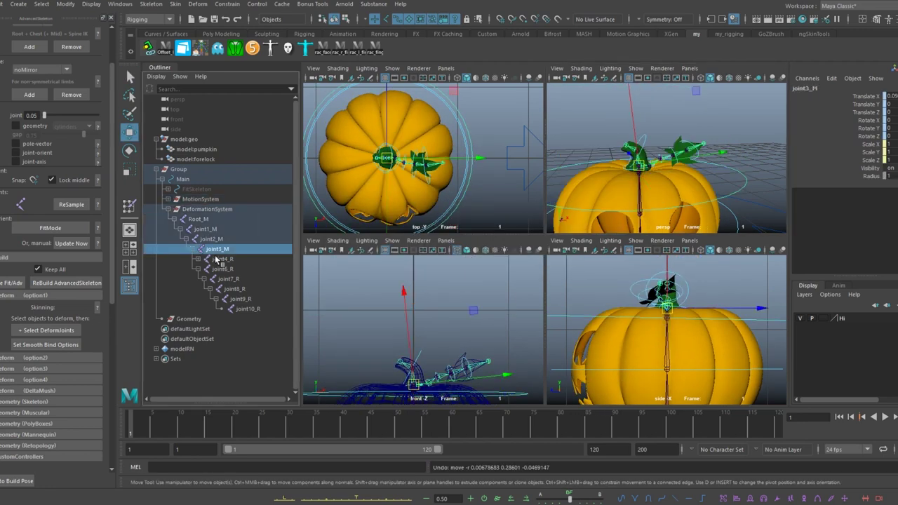
{"action": "left_click", "coordinate": [240, 299], "text": "shift"}
{"action": "left_click", "coordinate": [208, 160], "text": "ctrl"}
{"action": "left_click", "coordinate": [177, 5]}
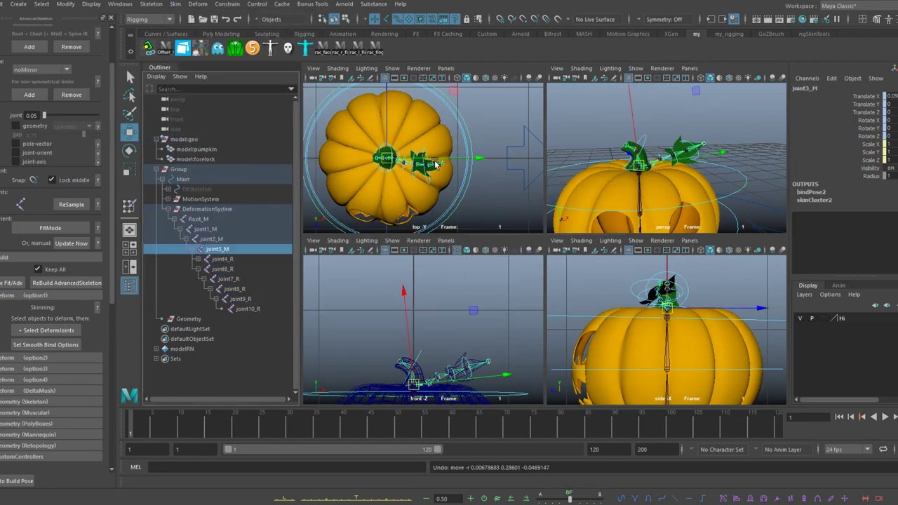
{"action": "left_click_drag", "start_coordinate": [667, 166], "coordinate": [674, 165]}
{"action": "scroll", "coordinate": [673, 166], "scroll_direction": "down", "scroll_amount": 3}
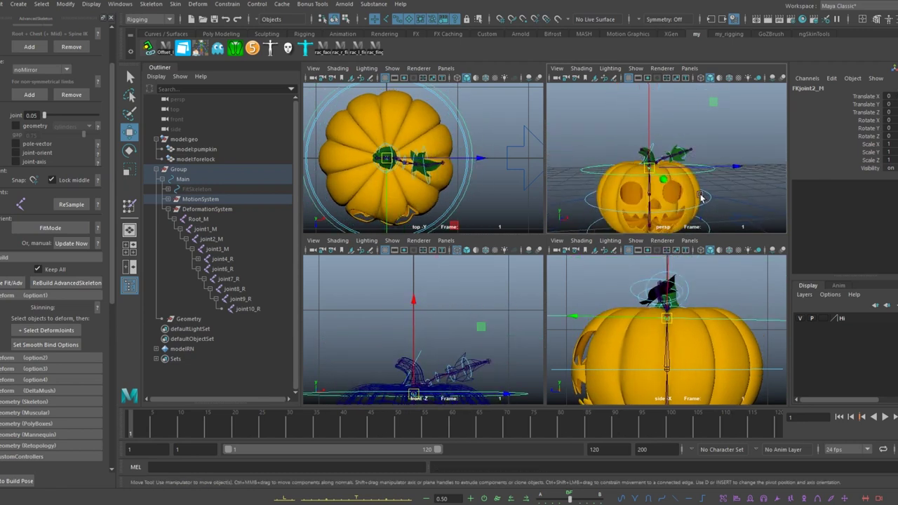
{"action": "left_click", "coordinate": [616, 168]}
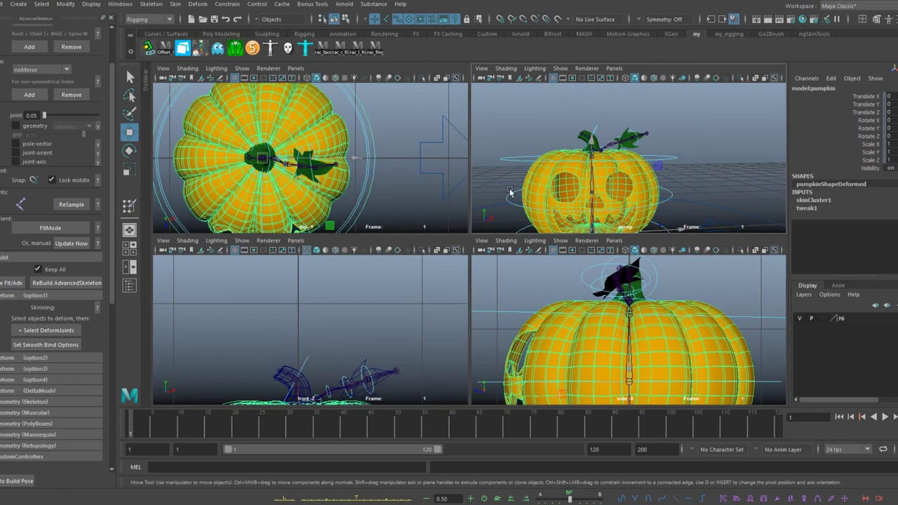
Step: Start Paint Skin Weights on the pumpkin and set the paint value to 0.9562
{"action": "left_click", "coordinate": [175, 3]}
{"action": "left_click", "coordinate": [203, 76]}
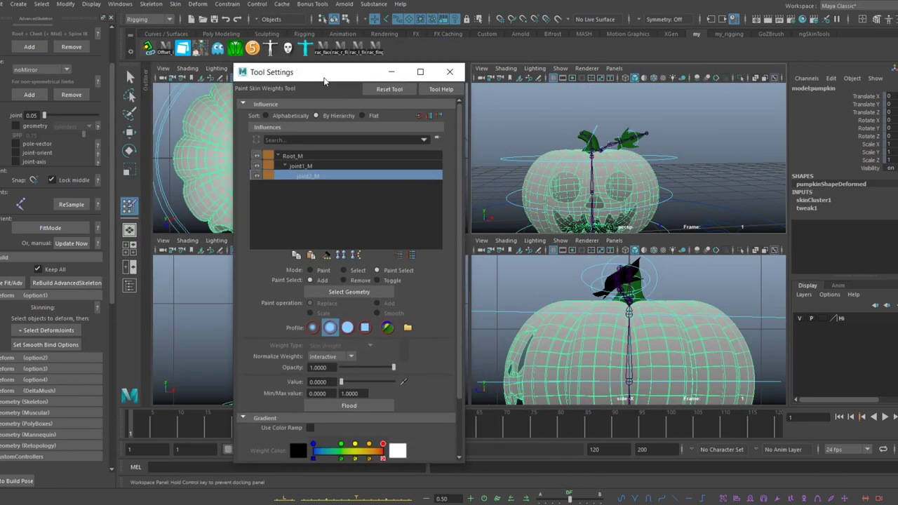
{"action": "left_click_drag", "start_coordinate": [314, 81], "coordinate": [69, 67]}
{"action": "key", "text": "w"}
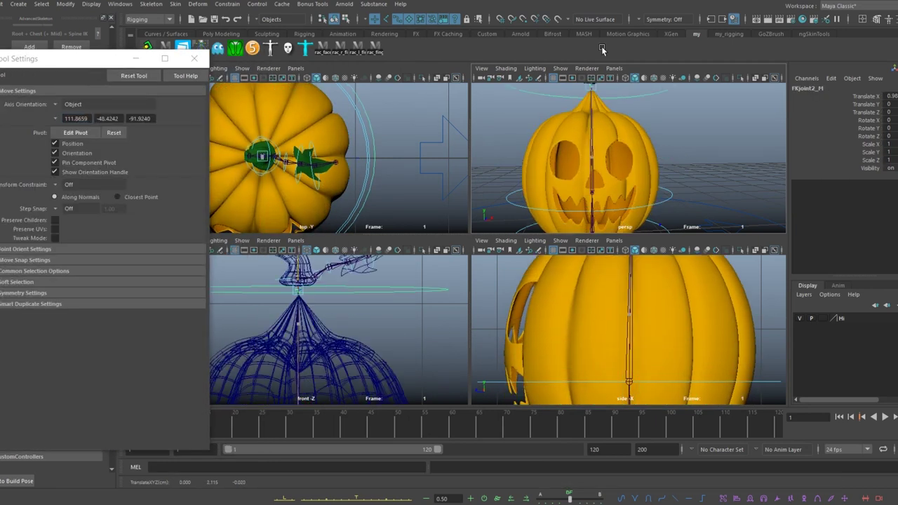
{"action": "mouse_move", "coordinate": [96, 52]}
{"action": "left_mouse_down"}
{"action": "mouse_move", "coordinate": [259, 75]}
{"action": "mouse_move", "coordinate": [791, 79]}
{"action": "left_mouse_up"}
{"action": "key", "text": "y"}
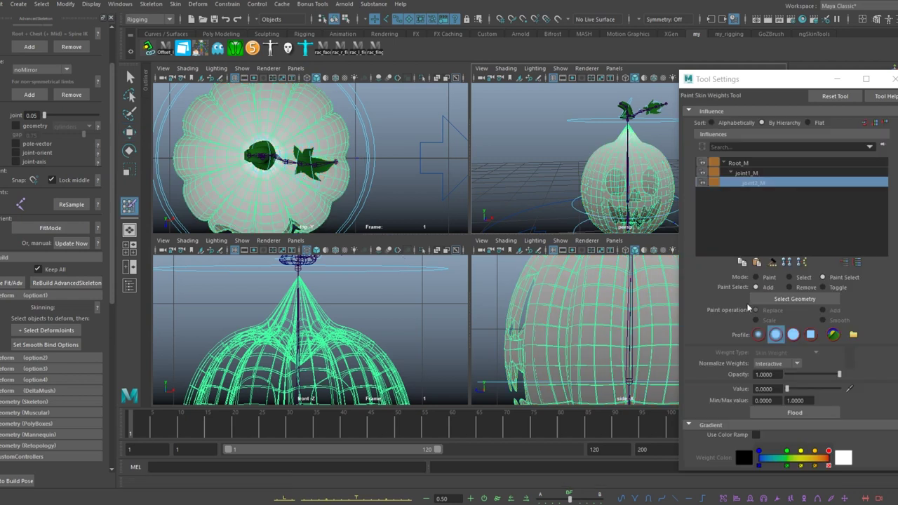
{"action": "mouse_move", "coordinate": [787, 388]}
{"action": "left_mouse_down"}
{"action": "mouse_move", "coordinate": [837, 382]}
{"action": "mouse_move", "coordinate": [812, 390]}
{"action": "left_mouse_up"}
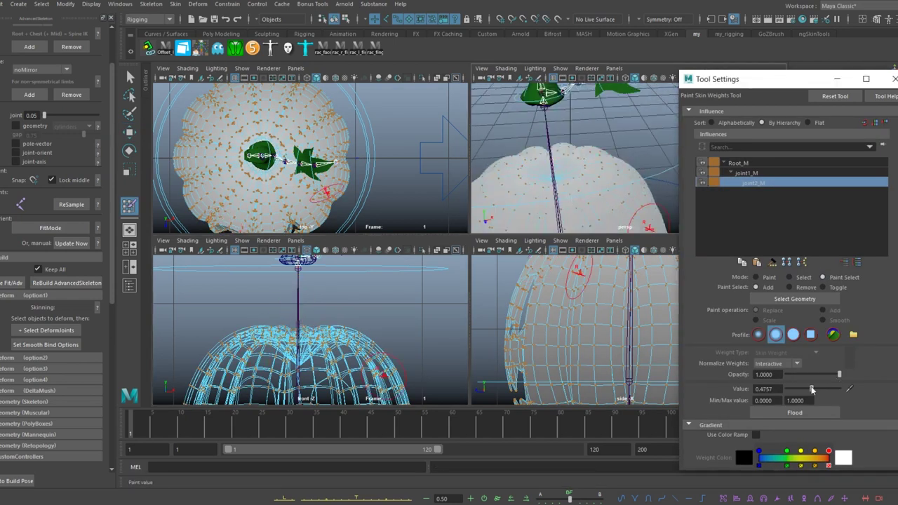
Step: Rotate the spine joint about 30 degrees to test the skin deformation
{"action": "mouse_move", "coordinate": [617, 176]}
{"action": "left_mouse_down", "text": "alt"}
{"action": "mouse_move", "coordinate": [653, 149]}
{"action": "mouse_move", "coordinate": [695, 140]}
{"action": "mouse_move", "coordinate": [632, 161]}
{"action": "left_mouse_up", "text": "alt"}
{"action": "key", "text": "w"}
{"action": "key", "text": "e"}
{"action": "mouse_move", "coordinate": [561, 126]}
{"action": "left_mouse_down"}
{"action": "mouse_move", "coordinate": [544, 154]}
{"action": "mouse_move", "coordinate": [591, 104]}
{"action": "mouse_move", "coordinate": [676, 100]}
{"action": "mouse_move", "coordinate": [635, 174]}
{"action": "left_mouse_up"}
Step: Move the IKSpine3_M control to squash-test the pumpkin, then undo it
{"action": "key", "text": "w"}
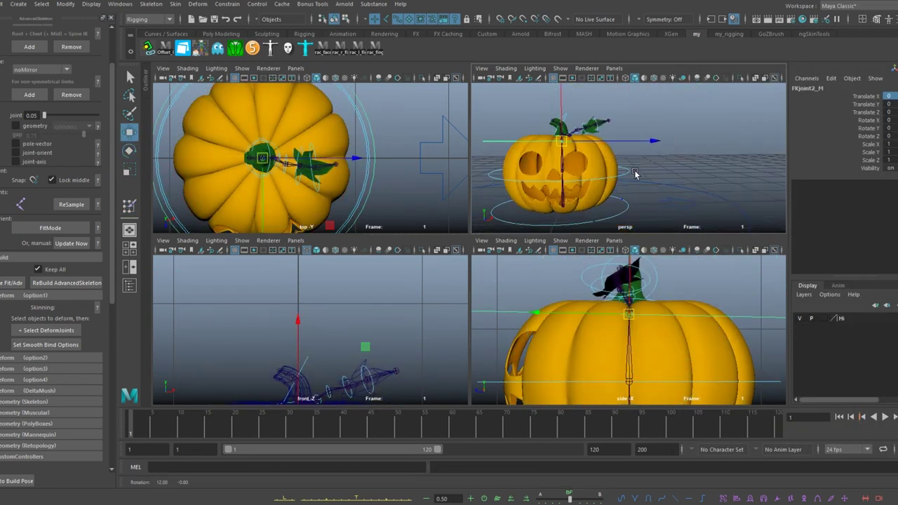
{"action": "scroll", "coordinate": [634, 174], "scroll_direction": "up", "scroll_amount": 5}
{"action": "scroll", "coordinate": [604, 165], "scroll_direction": "down", "scroll_amount": 6}
{"action": "left_click", "coordinate": [585, 160]}
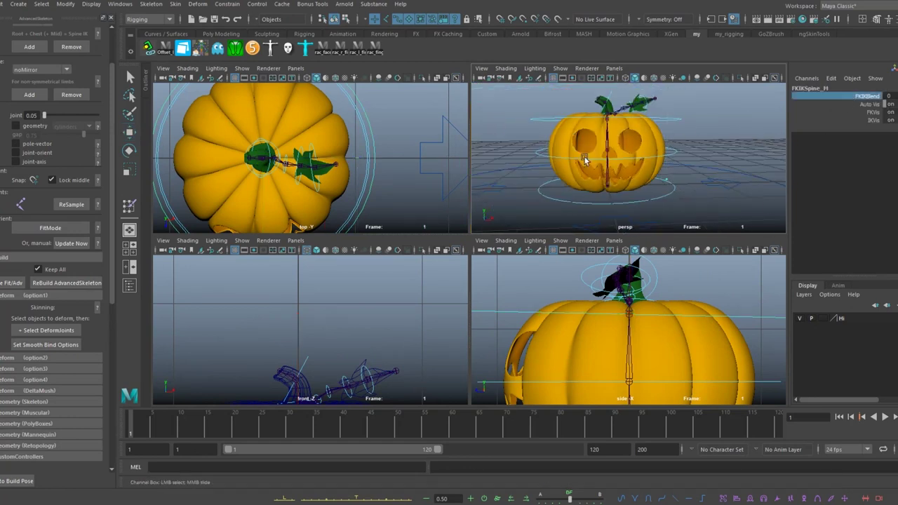
{"action": "scroll", "coordinate": [721, 111], "scroll_direction": "down", "scroll_amount": 3}
{"action": "left_click", "coordinate": [635, 140]}
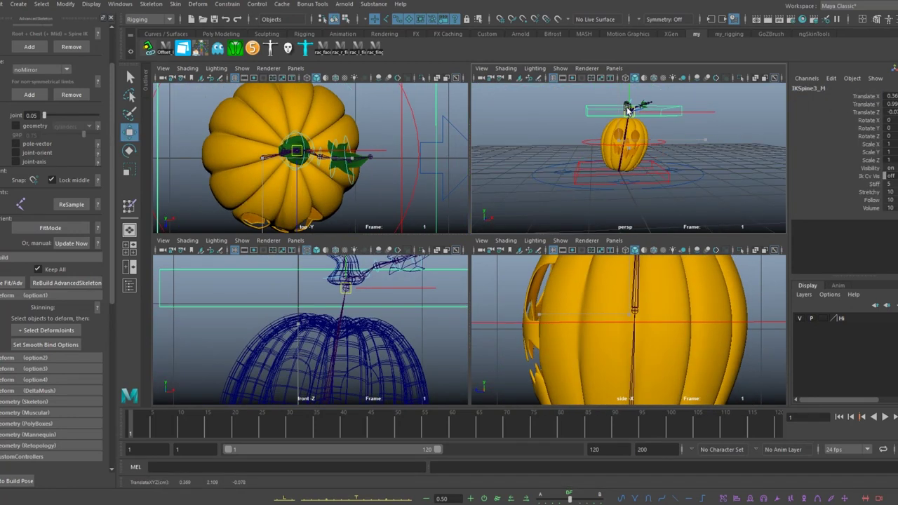
{"action": "left_click_drag", "start_coordinate": [635, 140], "coordinate": [631, 140]}
{"action": "key", "text": "ctrl+z"}
{"action": "scroll", "coordinate": [631, 140], "scroll_direction": "up", "scroll_amount": 4}
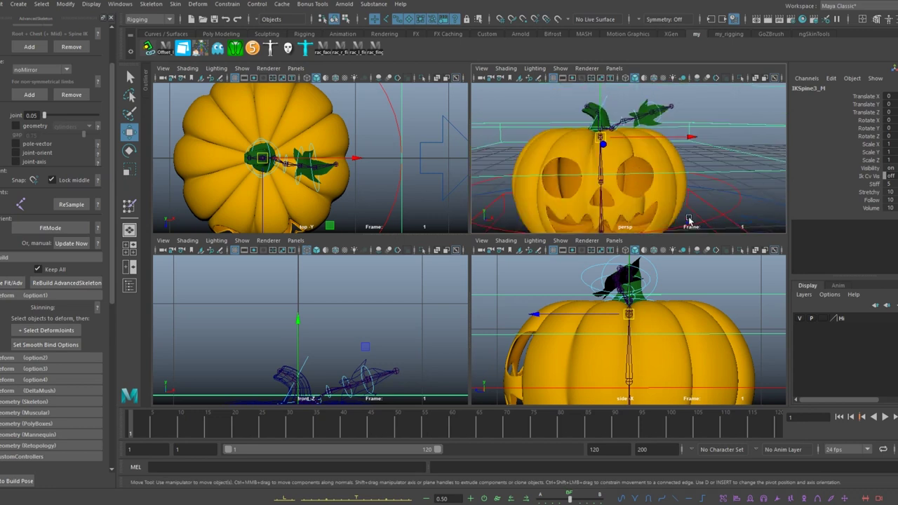
Step: Check FKIKSpine_M's FKIKBlend, then rotate-test leaf controls FKJoint9_R and FKJoint7_R, undoing the rotation
{"action": "left_click", "coordinate": [674, 112]}
{"action": "left_click", "coordinate": [867, 95]}
{"action": "scroll", "coordinate": [597, 140], "scroll_direction": "up", "scroll_amount": 4}
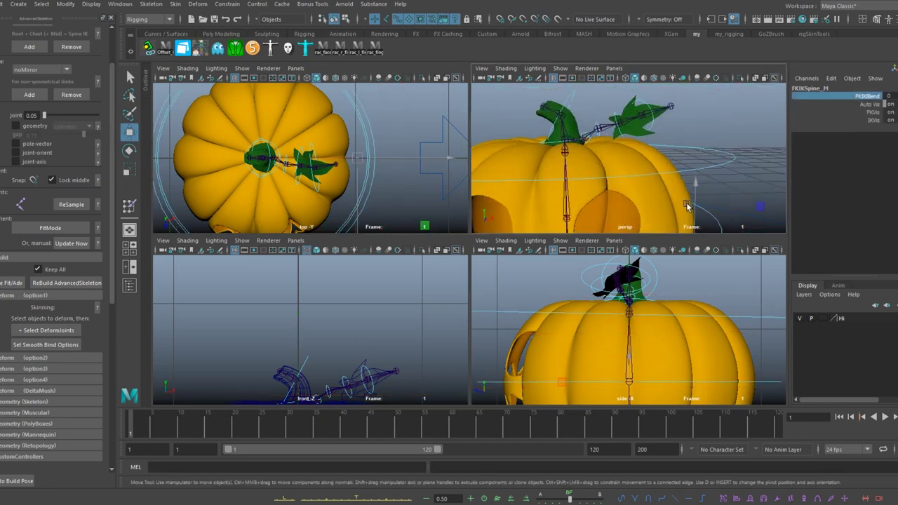
{"action": "left_click", "coordinate": [561, 151]}
{"action": "key", "text": "e"}
{"action": "left_click_drag", "start_coordinate": [561, 120], "coordinate": [522, 155]}
{"action": "left_click", "coordinate": [533, 98]}
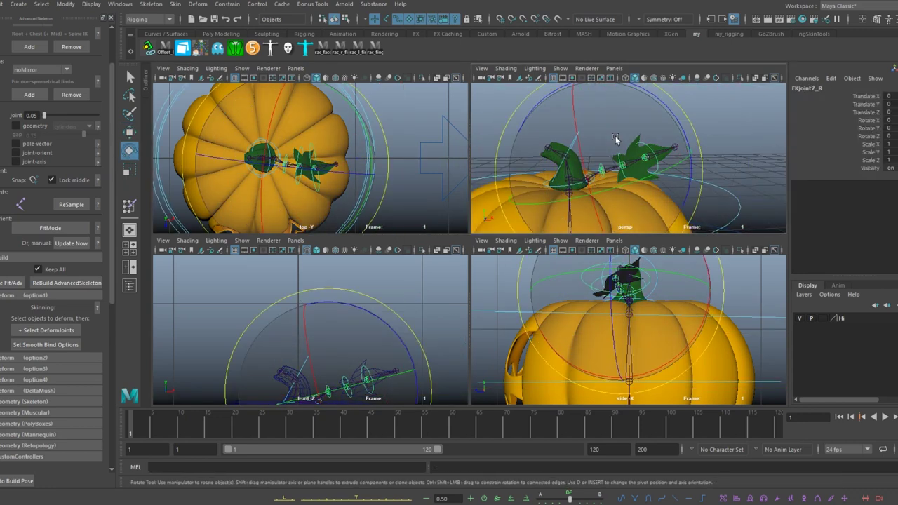
{"action": "left_click_drag", "start_coordinate": [554, 113], "coordinate": [539, 88]}
{"action": "key", "text": "ctrl+z"}
Step: Tilt the FKJoint8_R leaf slightly and bend the FKJoint3_M stem control sharply
{"action": "key", "text": "w"}
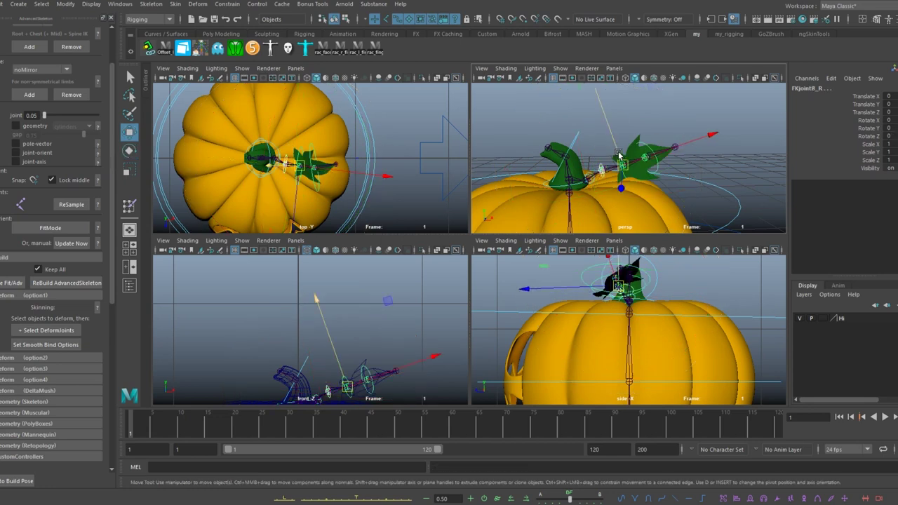
{"action": "key", "text": "e"}
{"action": "left_click_drag", "start_coordinate": [618, 154], "coordinate": [648, 140]}
{"action": "left_click_drag", "start_coordinate": [645, 154], "coordinate": [629, 115], "text": "alt"}
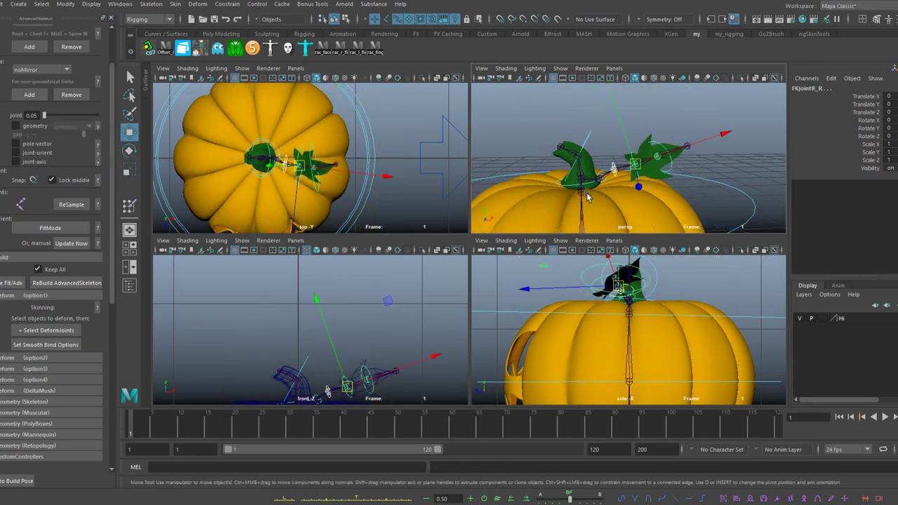
{"action": "left_click", "coordinate": [629, 114]}
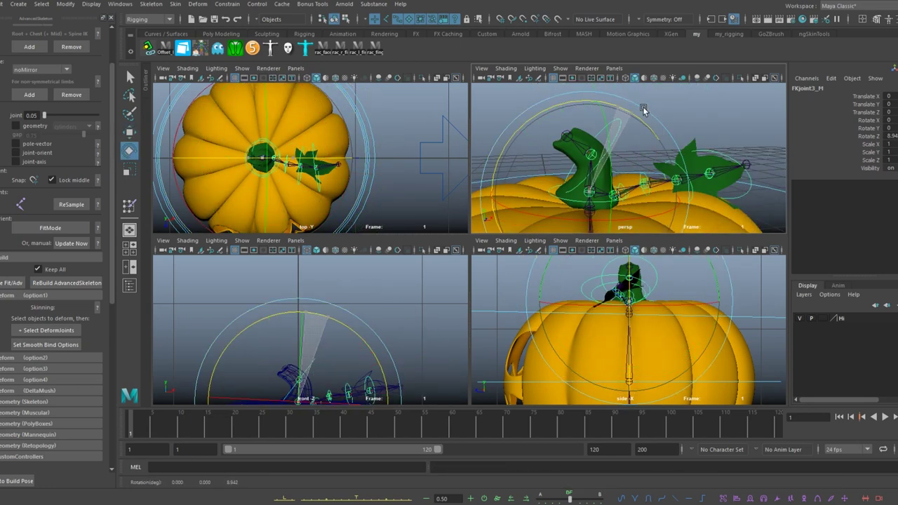
{"action": "mouse_move", "coordinate": [629, 114]}
{"action": "left_mouse_down"}
{"action": "mouse_move", "coordinate": [518, 97]}
{"action": "mouse_move", "coordinate": [491, 112]}
{"action": "left_mouse_up"}
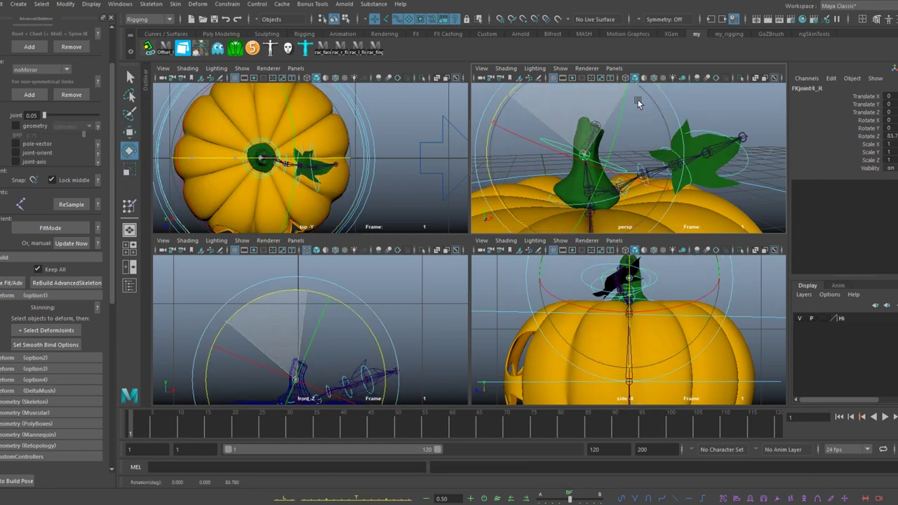
Step: Paint the stem's skin weights with joint4_R as influence, selecting the stem base vertices
{"action": "left_click", "coordinate": [309, 165]}
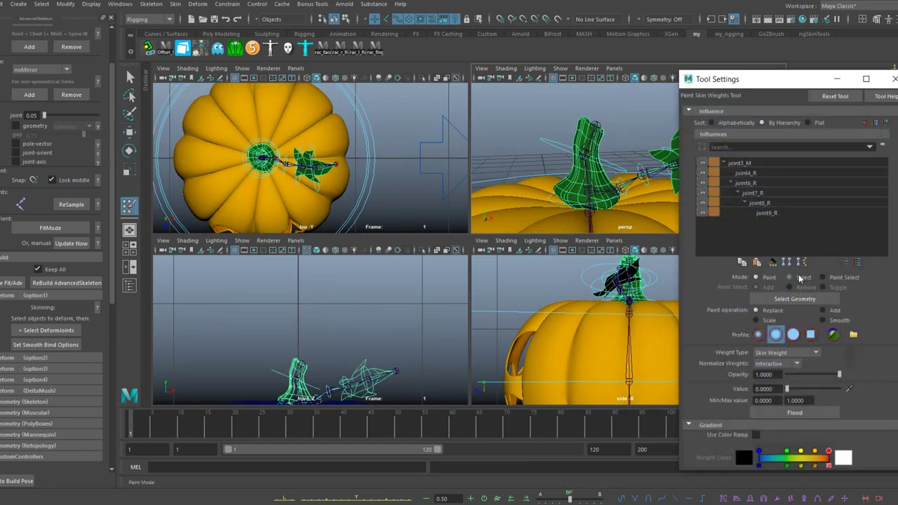
{"action": "left_click", "coordinate": [800, 277]}
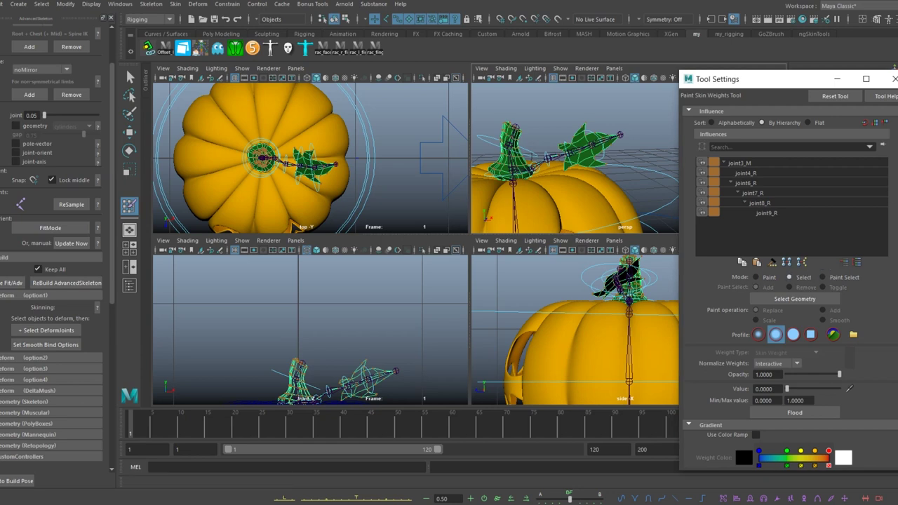
{"action": "left_click", "coordinate": [756, 277]}
{"action": "left_click", "coordinate": [756, 174]}
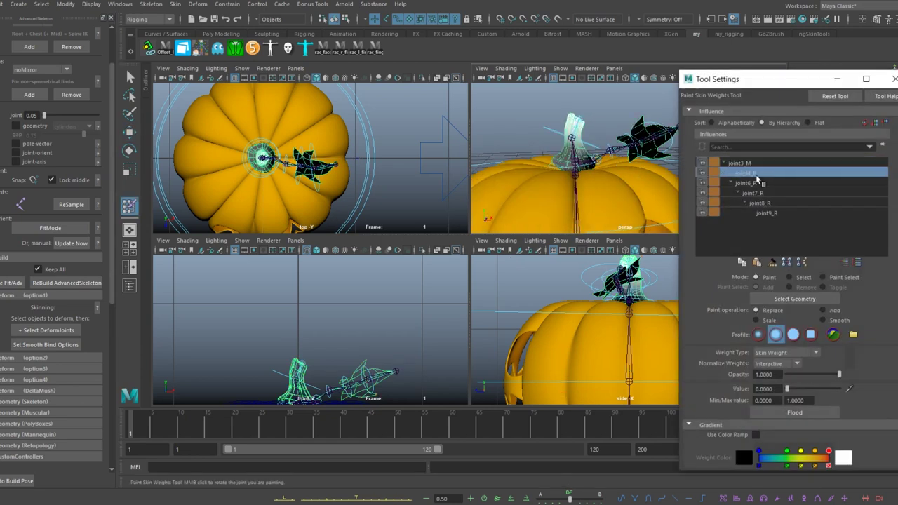
{"action": "left_click", "coordinate": [803, 277]}
{"action": "scroll", "coordinate": [344, 335], "scroll_direction": "up", "scroll_amount": 3}
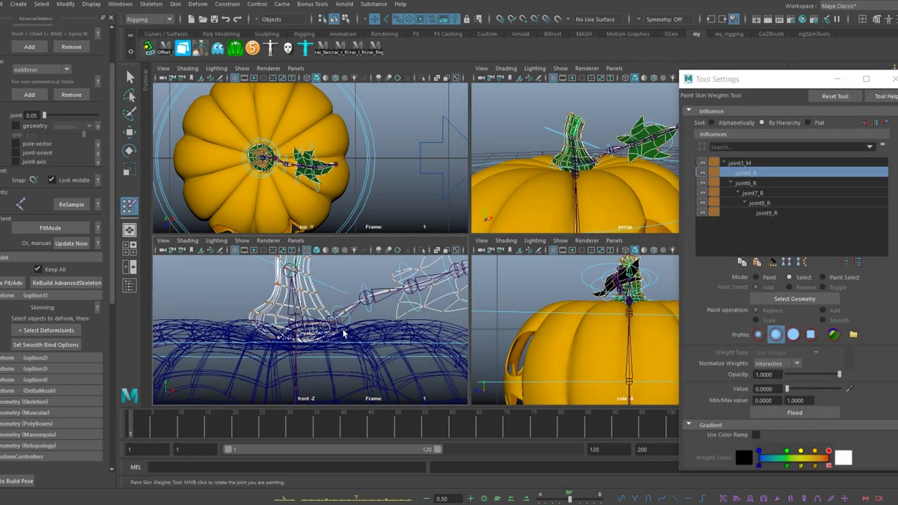
{"action": "scroll", "coordinate": [343, 335], "scroll_direction": "up", "scroll_amount": 2}
{"action": "left_click_drag", "start_coordinate": [209, 301], "coordinate": [335, 360]}
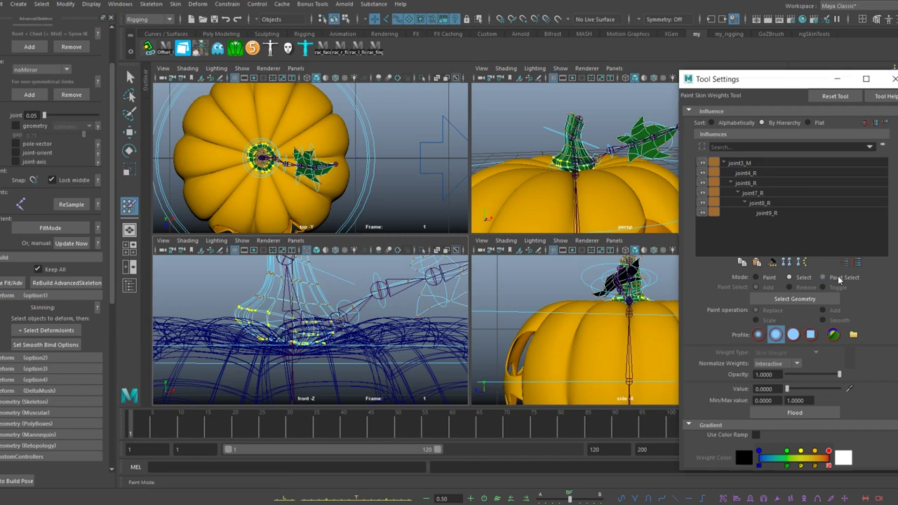
{"action": "left_click", "coordinate": [746, 172]}
Step: Close the weight painting tool, undo the test changes, and maximise the perspective view
{"action": "left_click", "coordinate": [893, 78]}
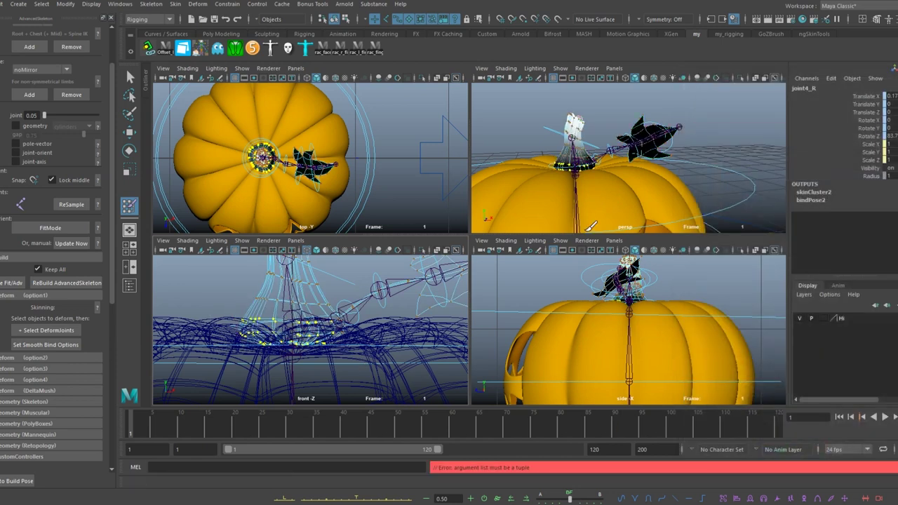
{"action": "key", "text": "ctrl+z"}
{"action": "key", "text": "ctrl+z"}
{"action": "key", "text": "ctrl+z"}
{"action": "key", "text": "ctrl+z"}
{"action": "key", "text": "ctrl+z"}
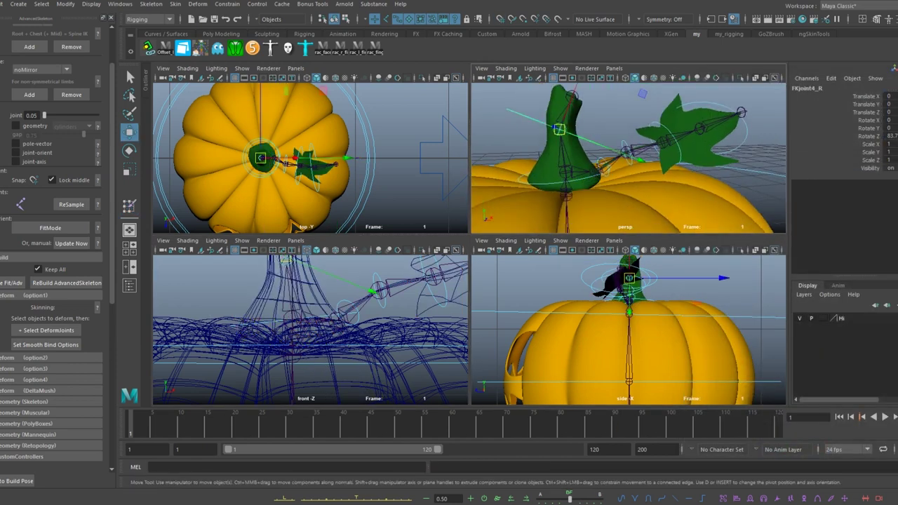
{"action": "key", "text": "ctrl+z"}
{"action": "key", "text": "ctrl+z"}
{"action": "key", "text": "ctrl+z"}
{"action": "key", "text": "space"}
{"action": "key", "text": "e"}
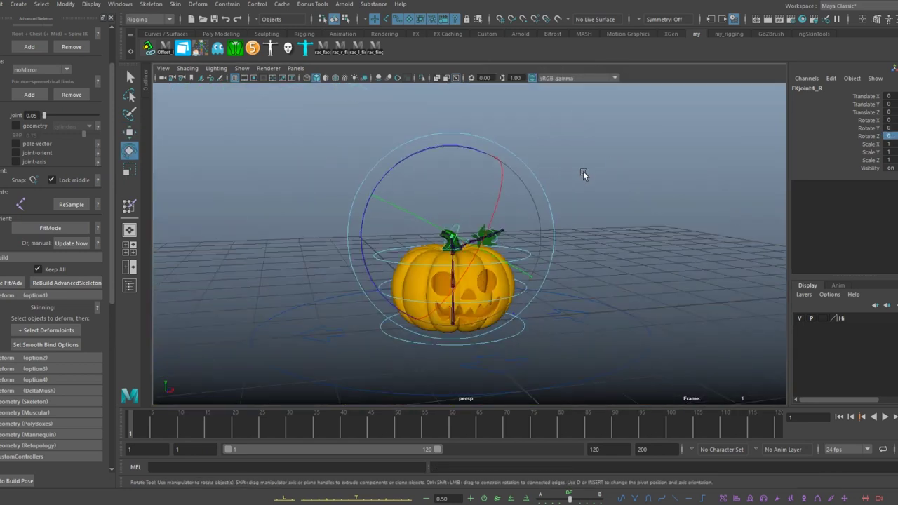
{"action": "key", "text": "ctrl+z"}
{"action": "key", "text": "ctrl+z"}
{"action": "scroll", "coordinate": [7, 116], "scroll_direction": "up", "scroll_amount": 2}
{"action": "scroll", "coordinate": [7, 116], "scroll_direction": "up", "scroll_amount": 2}
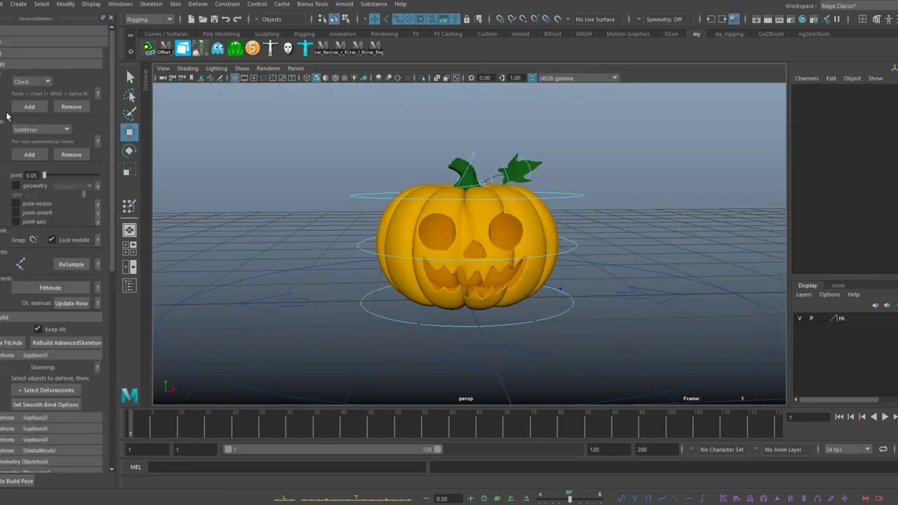
{"action": "scroll", "coordinate": [7, 116], "scroll_direction": "down", "scroll_amount": 3}
Step: Create a soft modification on the pumpkin and activate its handle
{"action": "scroll", "coordinate": [7, 116], "scroll_direction": "down", "scroll_amount": 3}
{"action": "left_click", "coordinate": [480, 309]}
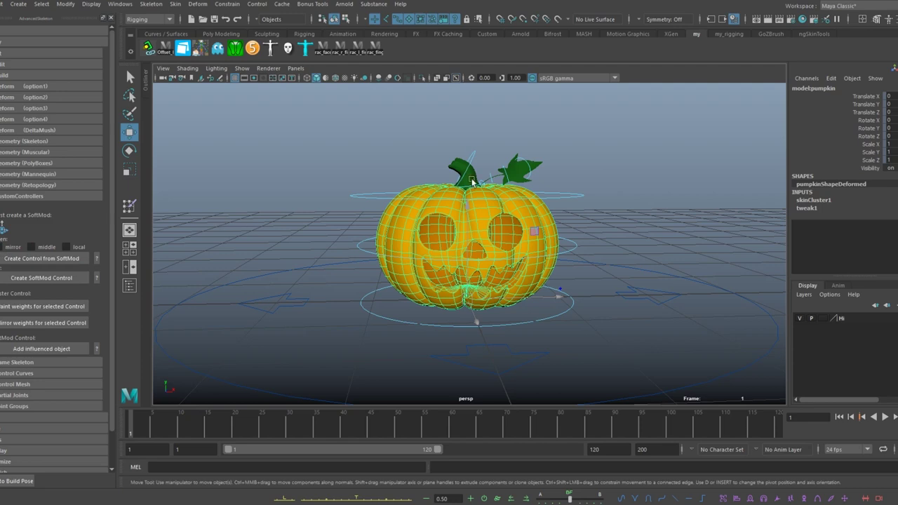
{"action": "scroll", "coordinate": [473, 181], "scroll_direction": "up", "scroll_amount": 3}
{"action": "right_click_drag", "start_coordinate": [509, 170], "coordinate": [513, 224]}
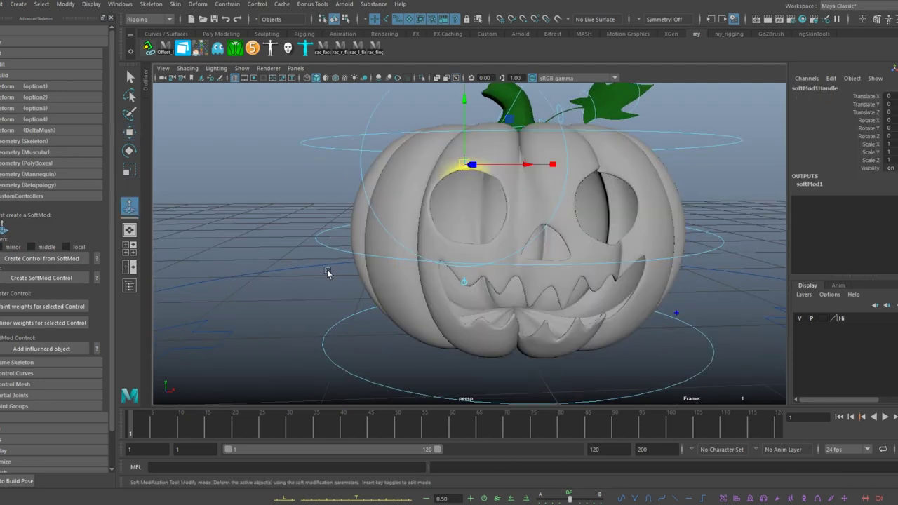
{"action": "left_click", "coordinate": [808, 184]}
{"action": "left_click", "coordinate": [129, 205]}
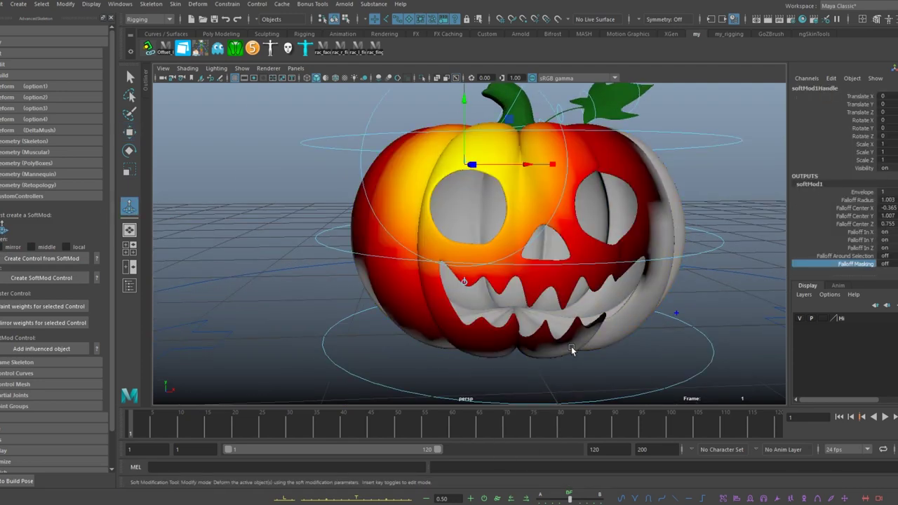
{"action": "scroll", "coordinate": [571, 344], "scroll_direction": "up", "scroll_amount": 2}
Step: Shrink the soft mod falloff radius to 0.28, test it, and make it control eye_r_01
{"action": "left_click_drag", "start_coordinate": [475, 231], "coordinate": [350, 171]}
{"action": "scroll", "coordinate": [354, 264], "scroll_direction": "down", "scroll_amount": 3}
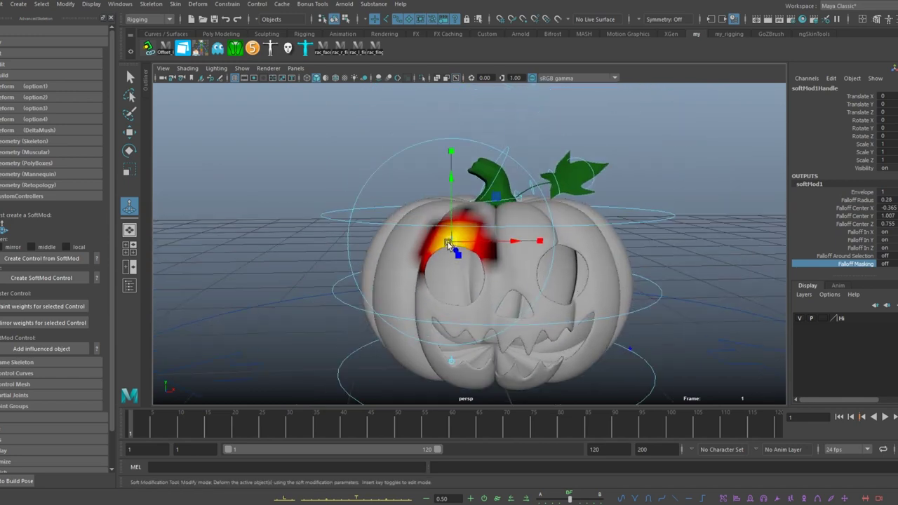
{"action": "left_click_drag", "start_coordinate": [455, 249], "coordinate": [465, 204]}
{"action": "key", "text": "ctrl+z"}
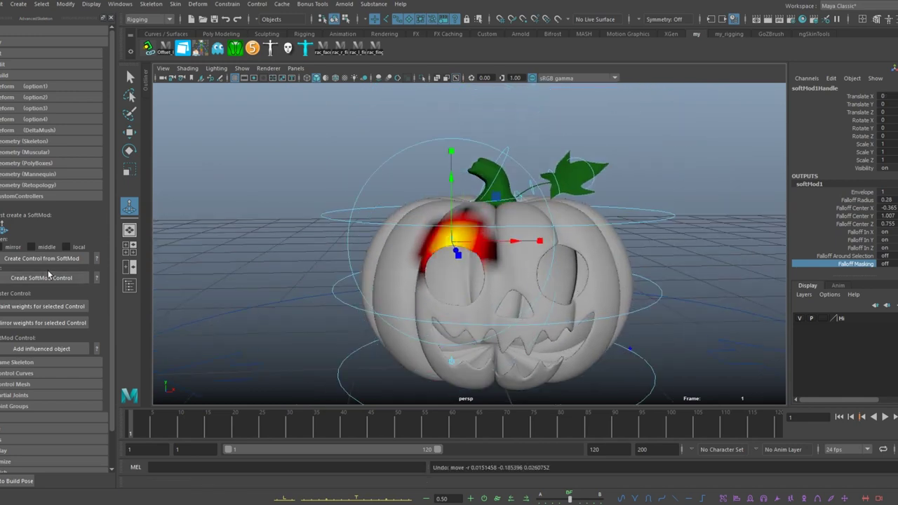
{"action": "left_click", "coordinate": [51, 275]}
{"action": "type", "text": "eye"}
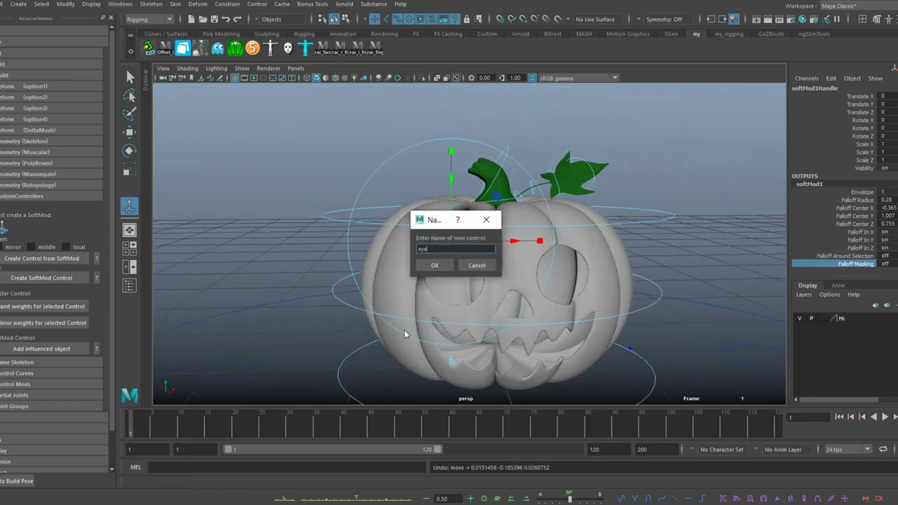
{"action": "type", "text": "_r_01"}
{"action": "key", "text": "Return"}
Step: Add a soft mod at the right eye's outer edge, test it, and create control eye_r_02
{"action": "left_click", "coordinate": [351, 276]}
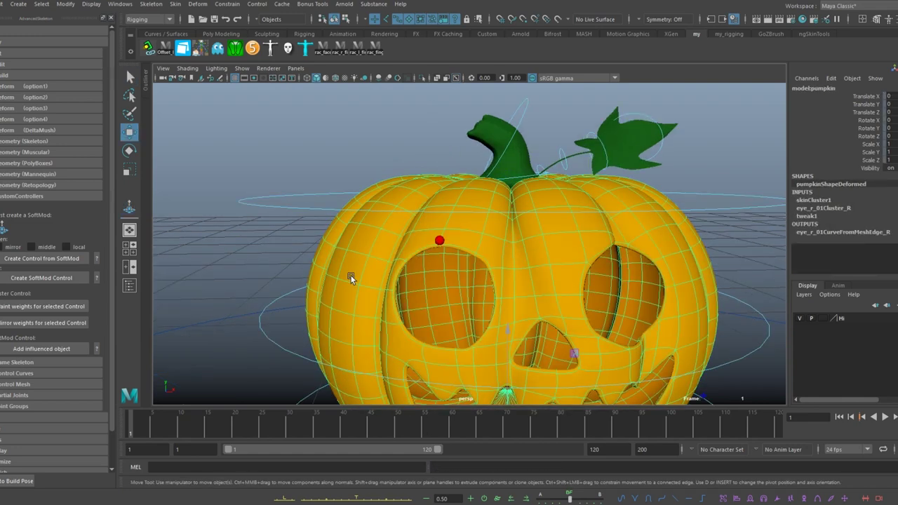
{"action": "left_click", "coordinate": [387, 289]}
{"action": "left_click", "coordinate": [806, 263]}
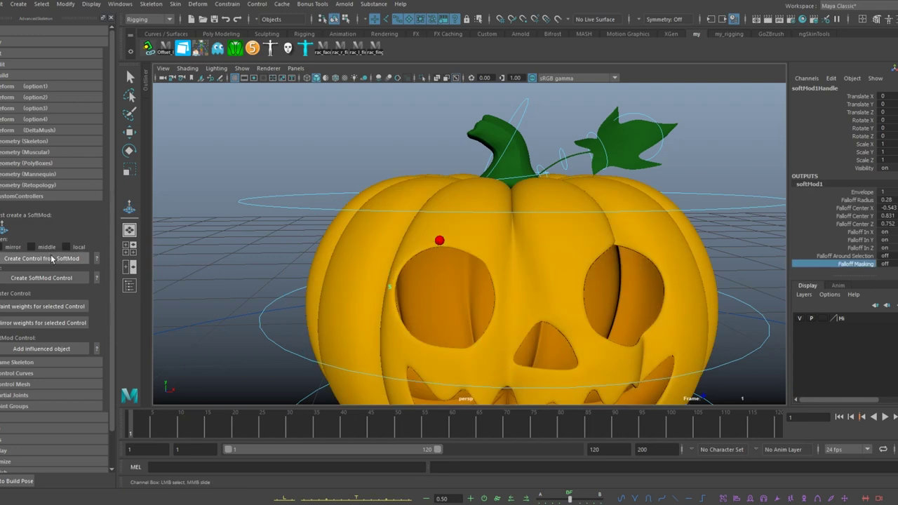
{"action": "left_click", "coordinate": [129, 206]}
{"action": "left_click_drag", "start_coordinate": [421, 287], "coordinate": [424, 297]}
{"action": "key", "text": "ctrl+z"}
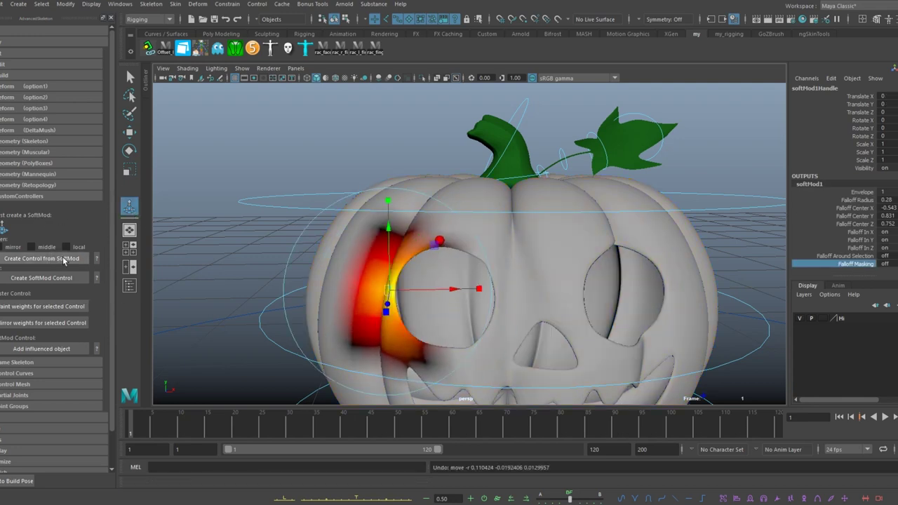
{"action": "left_click", "coordinate": [70, 258]}
{"action": "key", "text": "Return"}
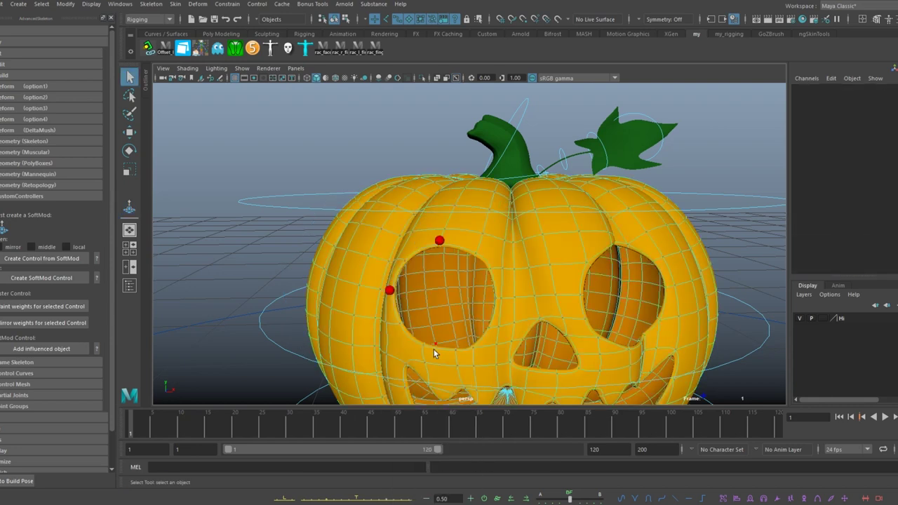
Step: Turn the next soft mod under the eye into control eye_r_03
{"action": "left_click", "coordinate": [440, 343]}
{"action": "left_click", "coordinate": [856, 263]}
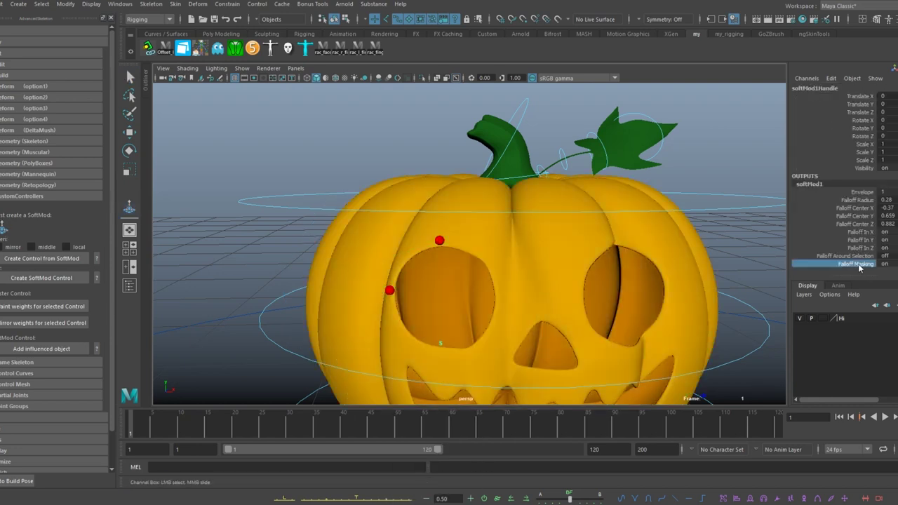
{"action": "key", "text": "t"}
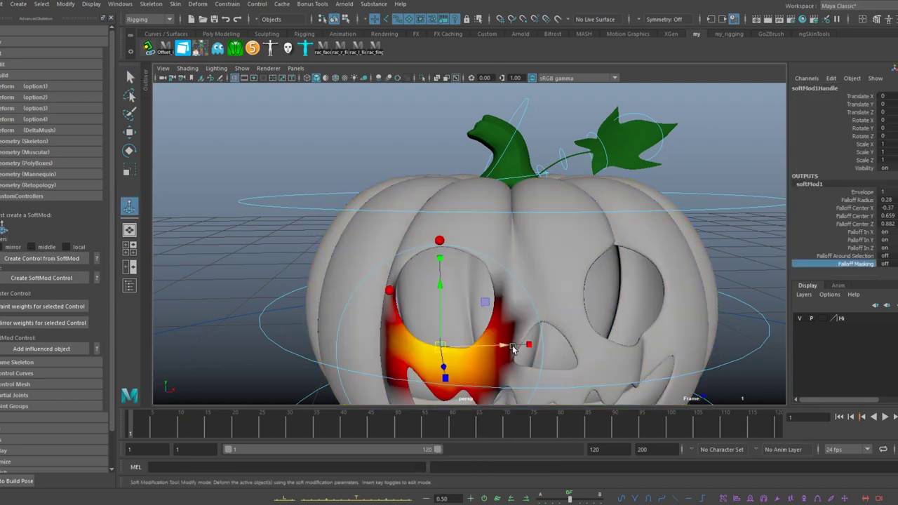
{"action": "left_click", "coordinate": [34, 263]}
{"action": "left_click", "coordinate": [437, 266]}
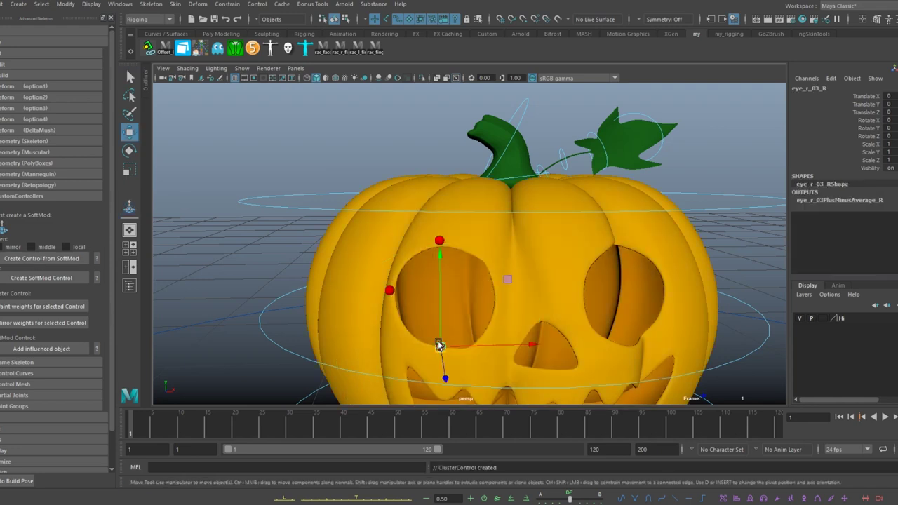
{"action": "right_click", "coordinate": [430, 228]}
{"action": "left_click", "coordinate": [328, 284]}
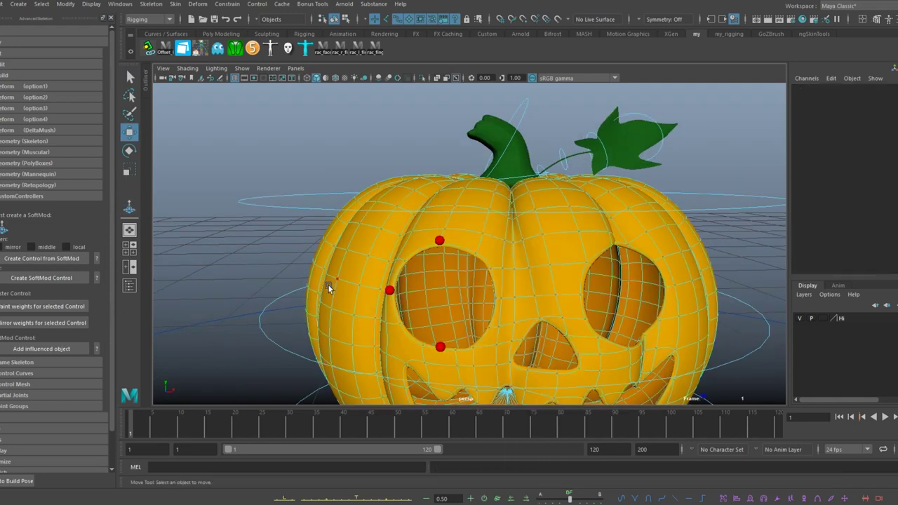
Step: Turn another eye soft mod into control eye_r_04_R, then reselect the pumpkin mesh
{"action": "left_click", "coordinate": [496, 303]}
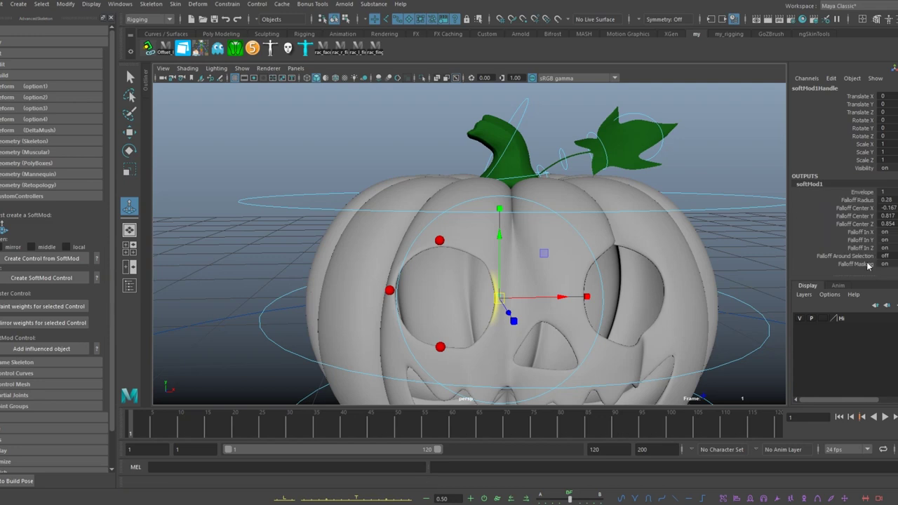
{"action": "left_click", "coordinate": [7, 231]}
{"action": "left_click", "coordinate": [42, 258]}
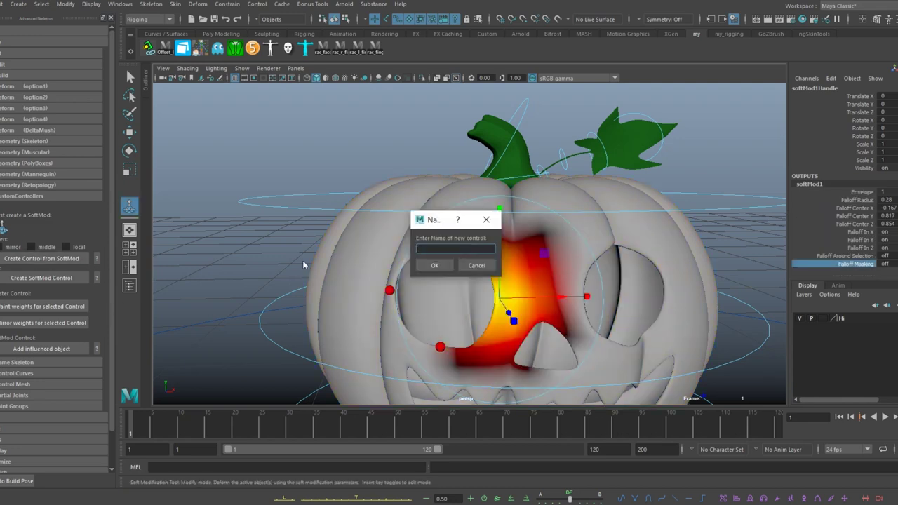
{"action": "type", "text": "eye_r_04"}
{"action": "left_click", "coordinate": [448, 265]}
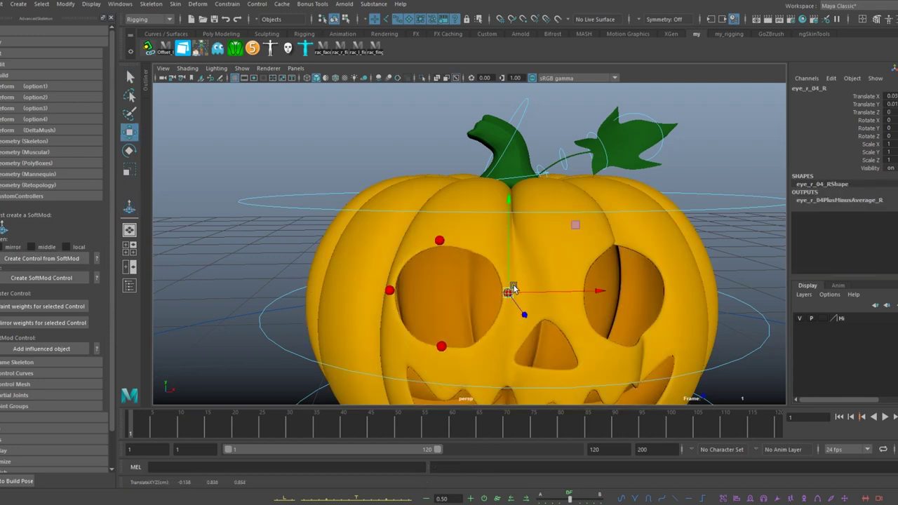
{"action": "left_click", "coordinate": [456, 231]}
{"action": "right_click", "coordinate": [426, 193]}
Step: Test the soft mod above the nose and create the first nose control, nouse_01
{"action": "key", "text": "f"}
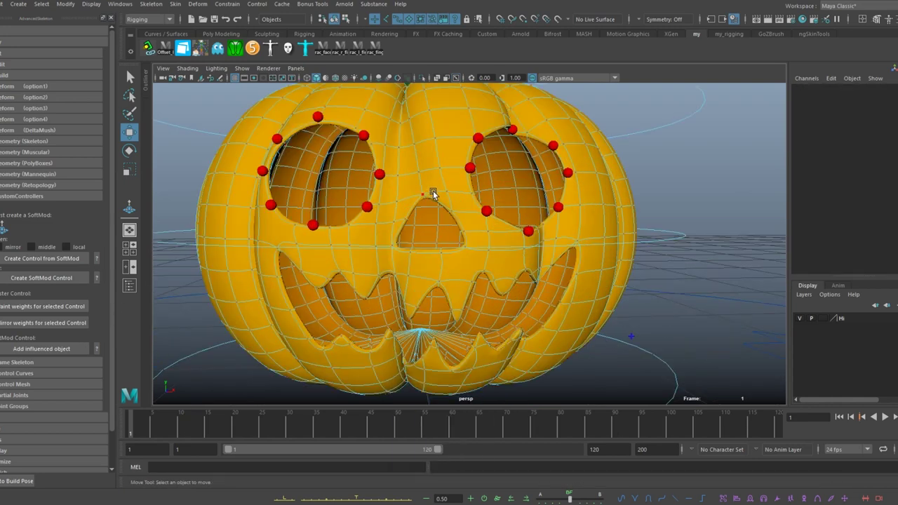
{"action": "left_click", "coordinate": [856, 264]}
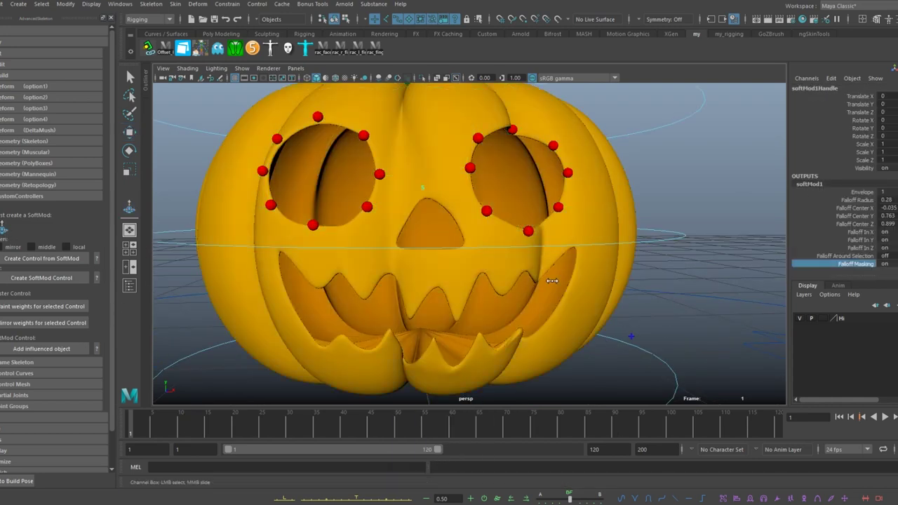
{"action": "key", "text": "y"}
{"action": "left_click_drag", "start_coordinate": [426, 188], "coordinate": [430, 199]}
{"action": "key", "text": "ctrl+z"}
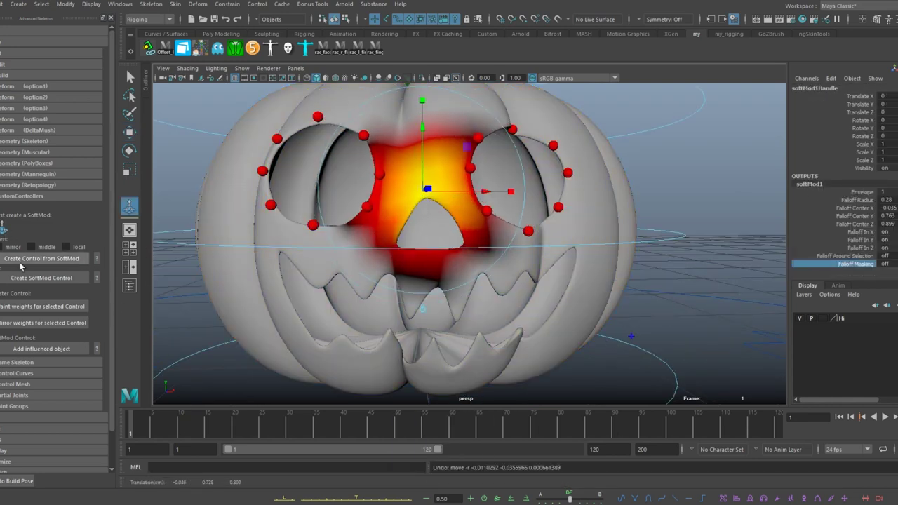
{"action": "left_click", "coordinate": [42, 259]}
{"action": "type", "text": "nouse_01"}
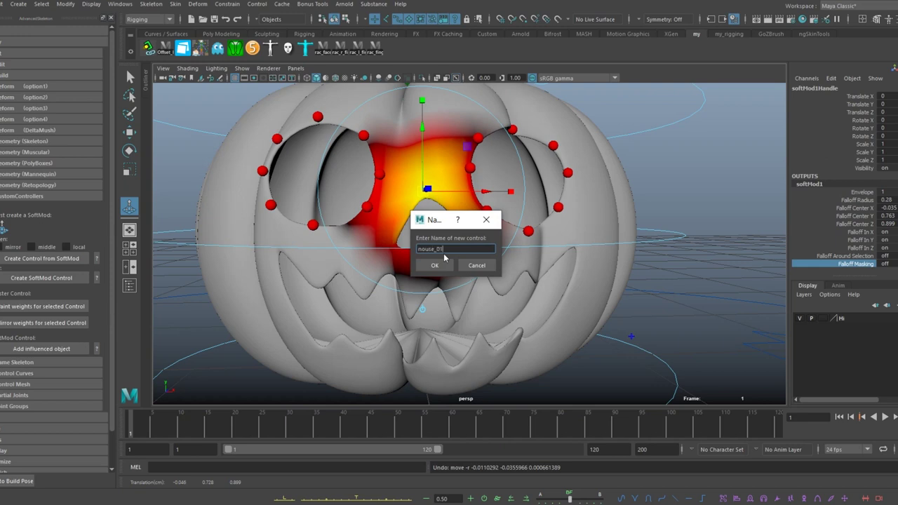
{"action": "left_click", "coordinate": [434, 265]}
Step: Place a soft mod beside the nose and make it control nouse_02
{"action": "left_click", "coordinate": [387, 262]}
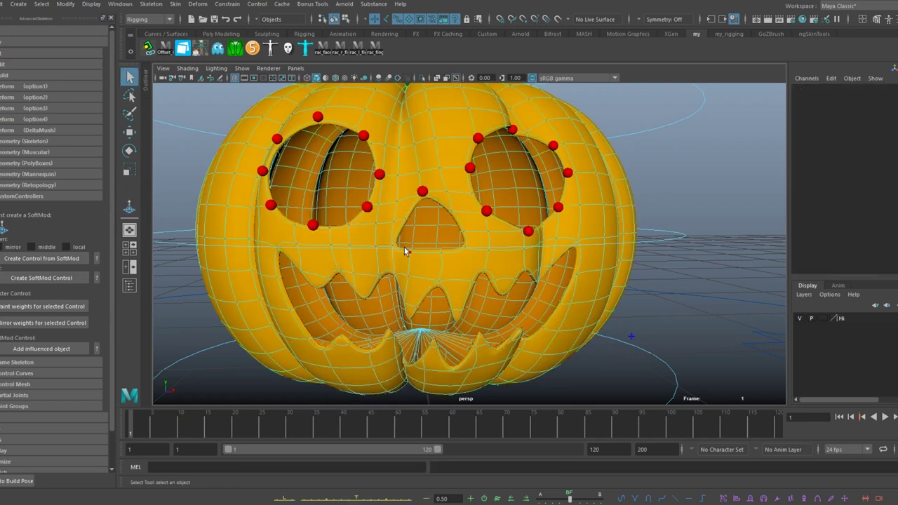
{"action": "left_click", "coordinate": [2, 226]}
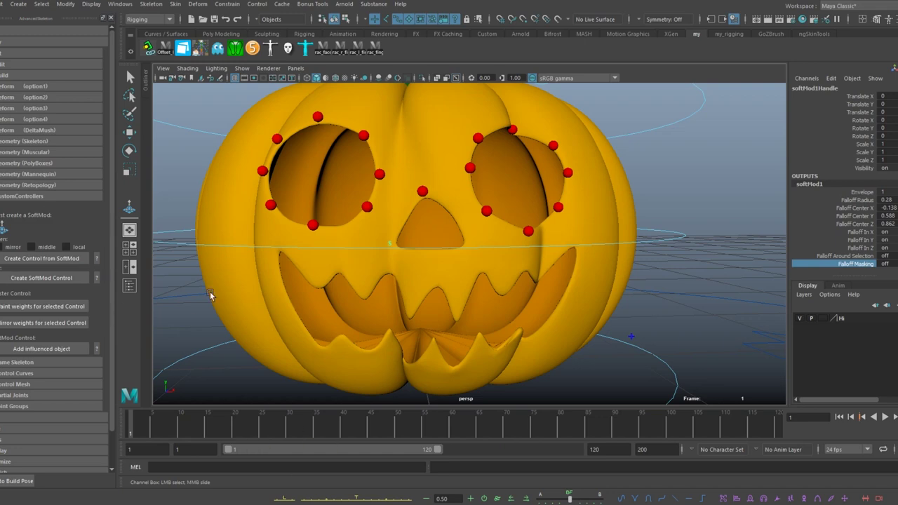
{"action": "left_click", "coordinate": [129, 207]}
{"action": "left_click", "coordinate": [42, 258]}
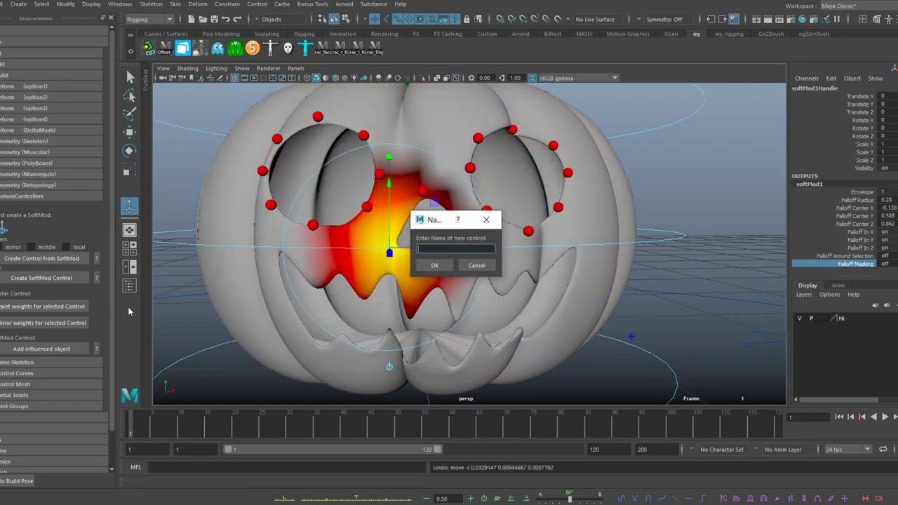
{"action": "type", "text": "mouse_02"}
{"action": "key", "text": "Return"}
Step: Place a soft mod at the nose's lower right and make it control nouse_03
{"action": "left_click", "coordinate": [463, 252]}
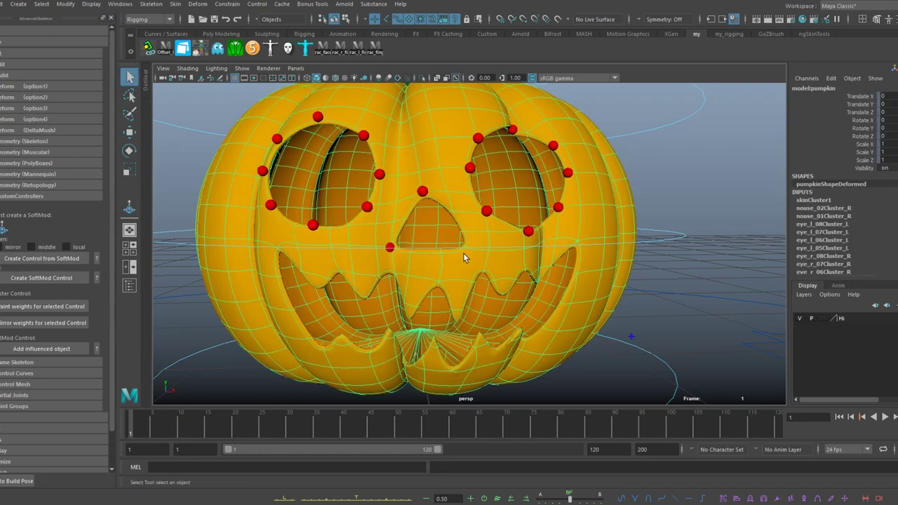
{"action": "left_click", "coordinate": [2, 226]}
{"action": "left_click", "coordinate": [41, 258]}
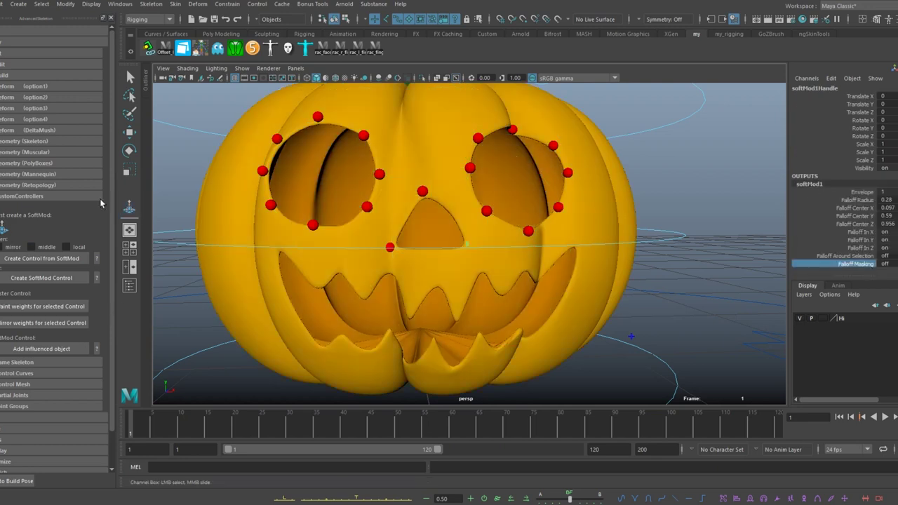
{"action": "type", "text": "nouse_02_R"}
{"action": "key", "text": "Return"}
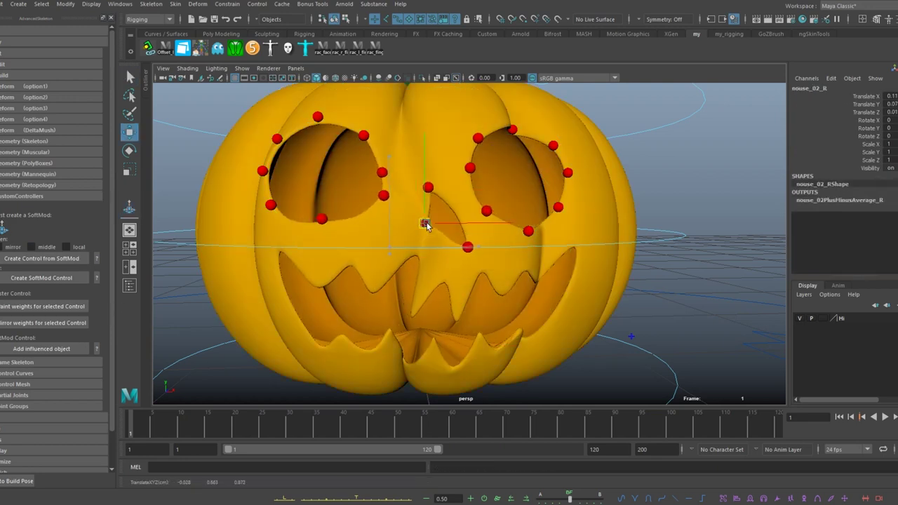
Step: From a front view, pull eye control eye_r_01_R upward, then select eye_r_03_R below it
{"action": "scroll", "coordinate": [427, 246], "scroll_direction": "down", "scroll_amount": 3}
{"action": "scroll", "coordinate": [427, 253], "scroll_direction": "down", "scroll_amount": 2}
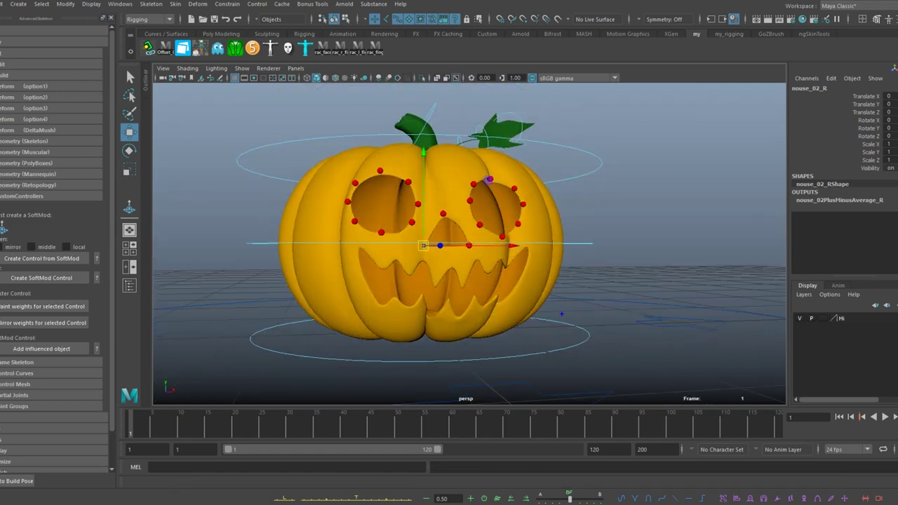
{"action": "left_click_drag", "start_coordinate": [518, 383], "coordinate": [449, 262], "text": "alt"}
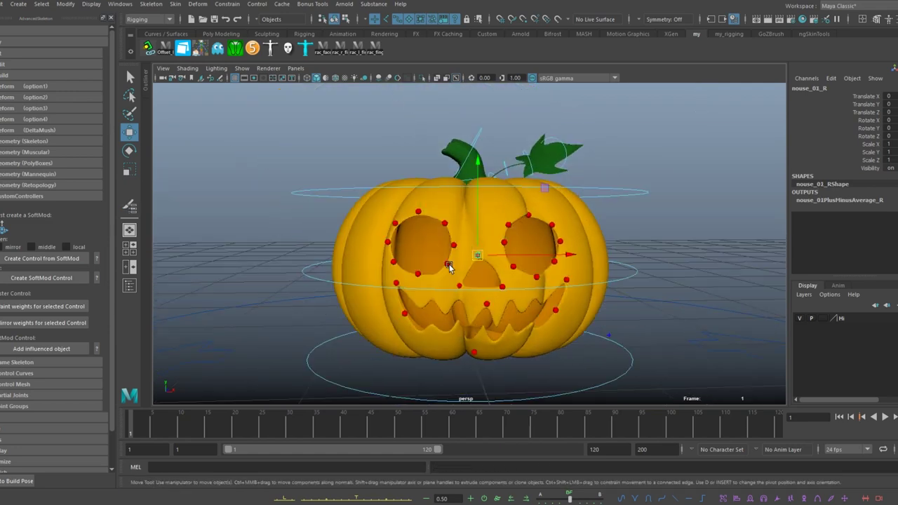
{"action": "left_click", "coordinate": [420, 222]}
{"action": "left_click_drag", "start_coordinate": [420, 222], "coordinate": [420, 211]}
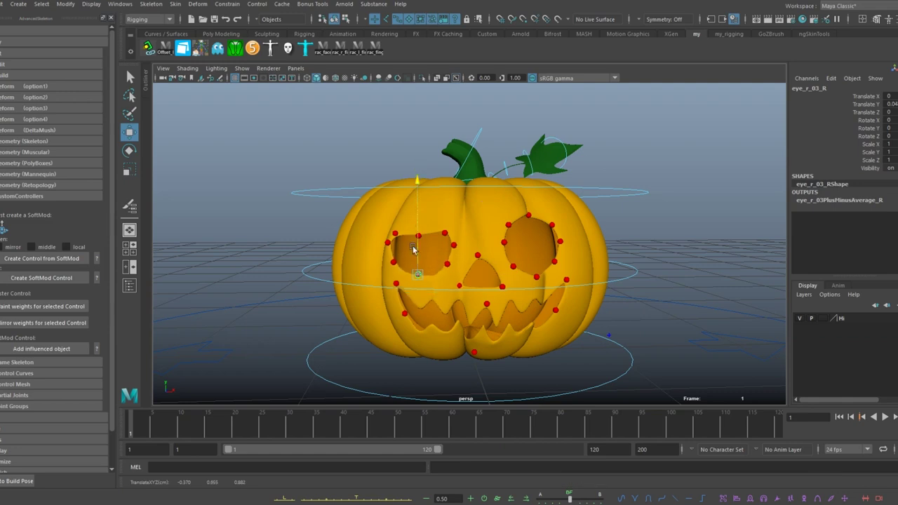
{"action": "left_click", "coordinate": [418, 274]}
Step: Open the eye_r_07 cluster weights for painting and zoom around the right eye
{"action": "left_click", "coordinate": [58, 308]}
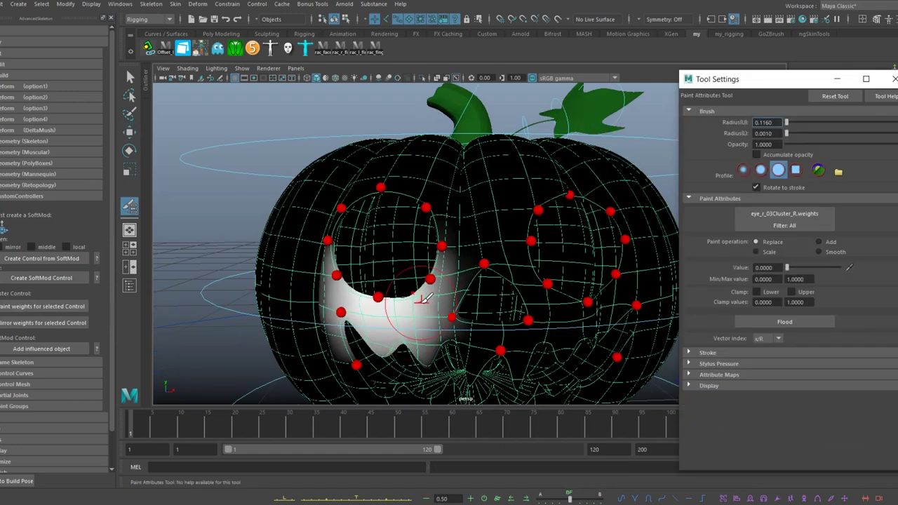
{"action": "scroll", "coordinate": [427, 301], "scroll_direction": "up", "scroll_amount": 3}
{"action": "scroll", "coordinate": [381, 261], "scroll_direction": "up", "scroll_amount": 1}
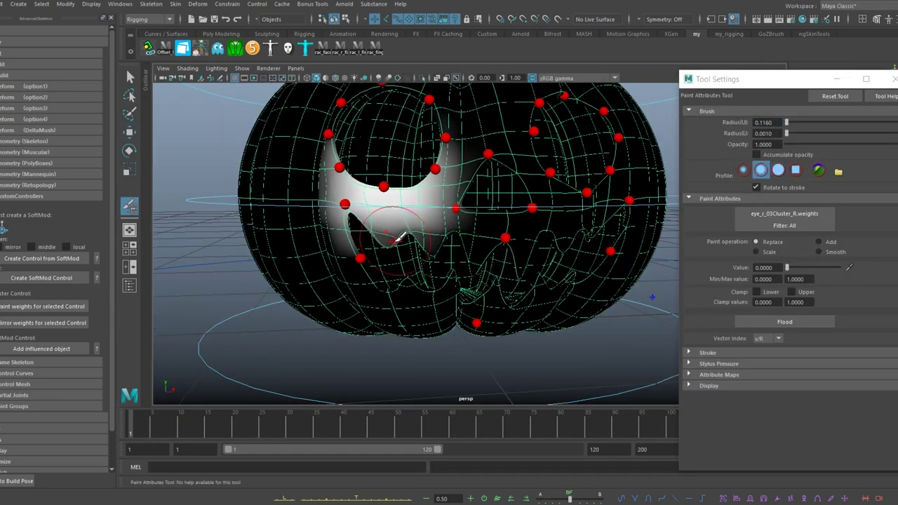
{"action": "scroll", "coordinate": [255, 263], "scroll_direction": "up", "scroll_amount": 3}
{"action": "scroll", "coordinate": [297, 255], "scroll_direction": "down", "scroll_amount": 2}
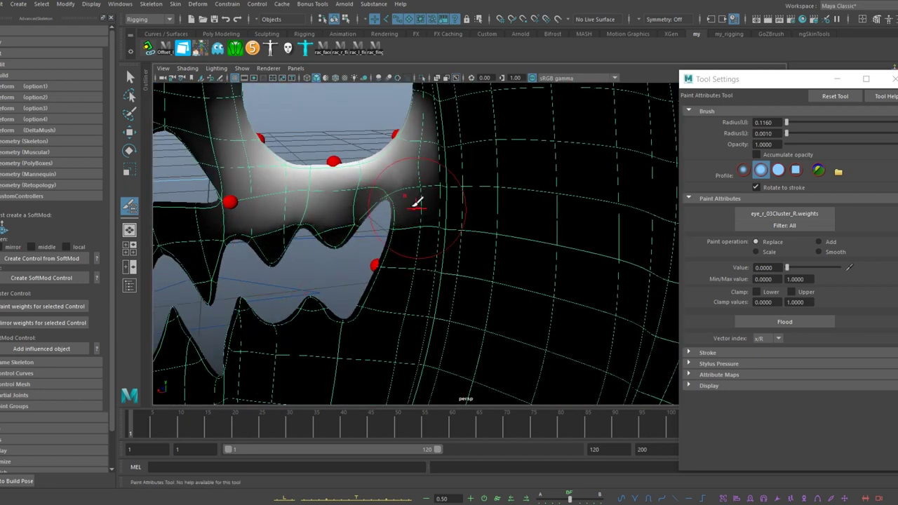
{"action": "scroll", "coordinate": [309, 214], "scroll_direction": "down", "scroll_amount": 3}
{"action": "scroll", "coordinate": [319, 214], "scroll_direction": "down", "scroll_amount": 2}
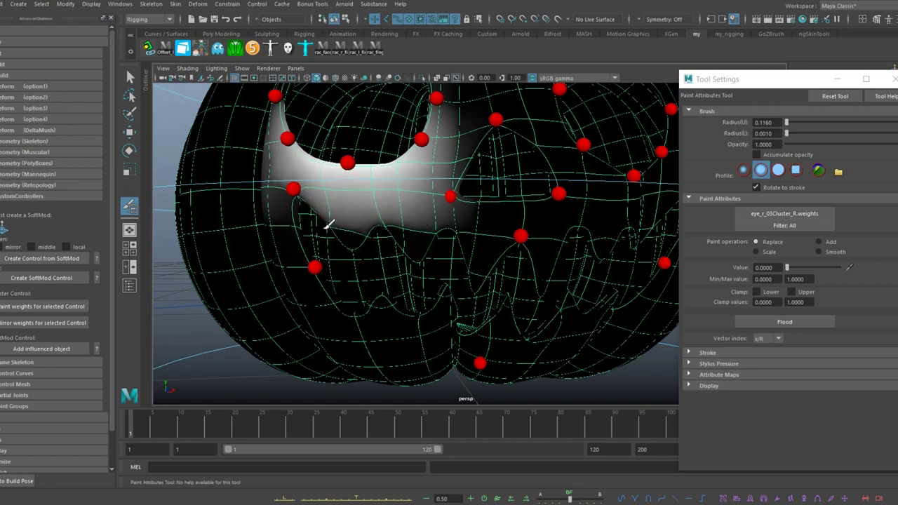
{"action": "scroll", "coordinate": [354, 238], "scroll_direction": "down", "scroll_amount": 1}
Step: Pull a lower-rim eye control upward with the Move tool to test the deformation
{"action": "key", "text": "w"}
{"action": "scroll", "coordinate": [329, 260], "scroll_direction": "down", "scroll_amount": 2}
{"action": "left_click", "coordinate": [343, 279]}
{"action": "left_click_drag", "start_coordinate": [343, 279], "coordinate": [340, 261]}
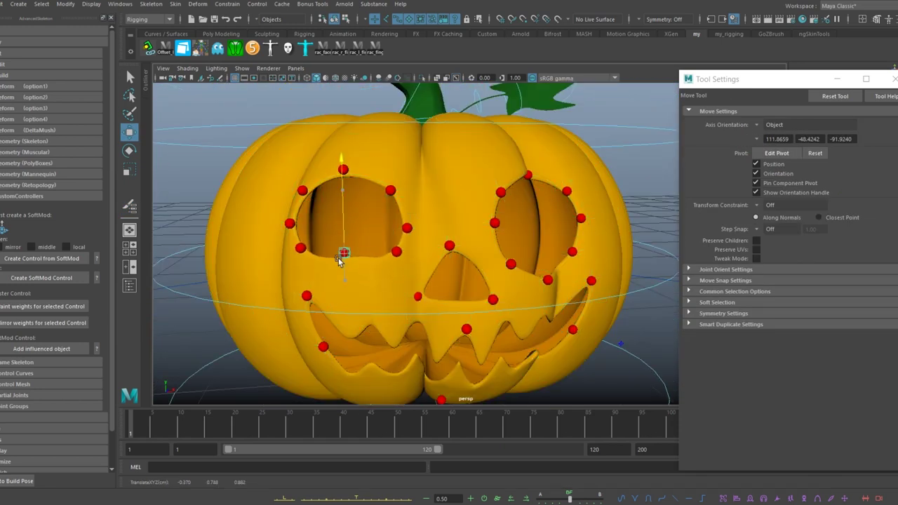
Step: Paint that control's cluster weights darker around the eye, then reframe the pumpkin
{"action": "left_click", "coordinate": [43, 306]}
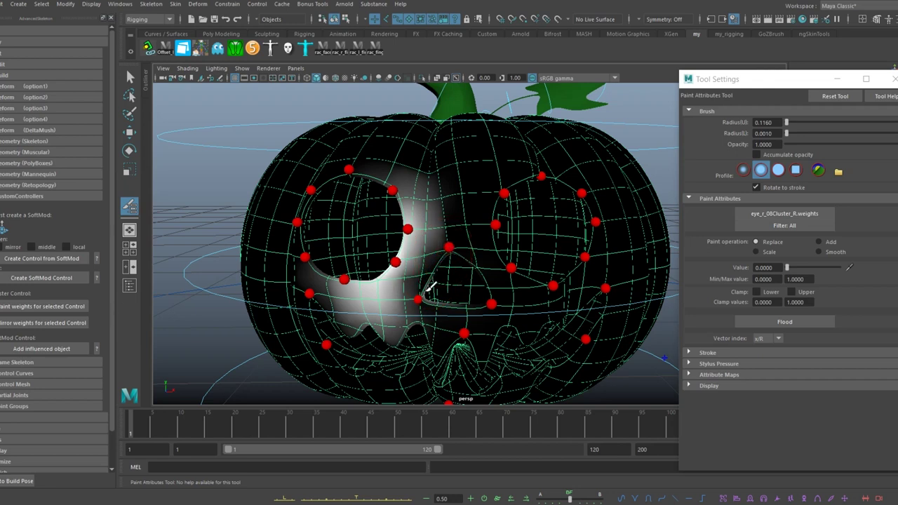
{"action": "left_click_drag", "start_coordinate": [427, 289], "coordinate": [417, 327], "text": "alt"}
{"action": "scroll", "coordinate": [414, 327], "scroll_direction": "up", "scroll_amount": 3}
{"action": "scroll", "coordinate": [372, 315], "scroll_direction": "up", "scroll_amount": 5}
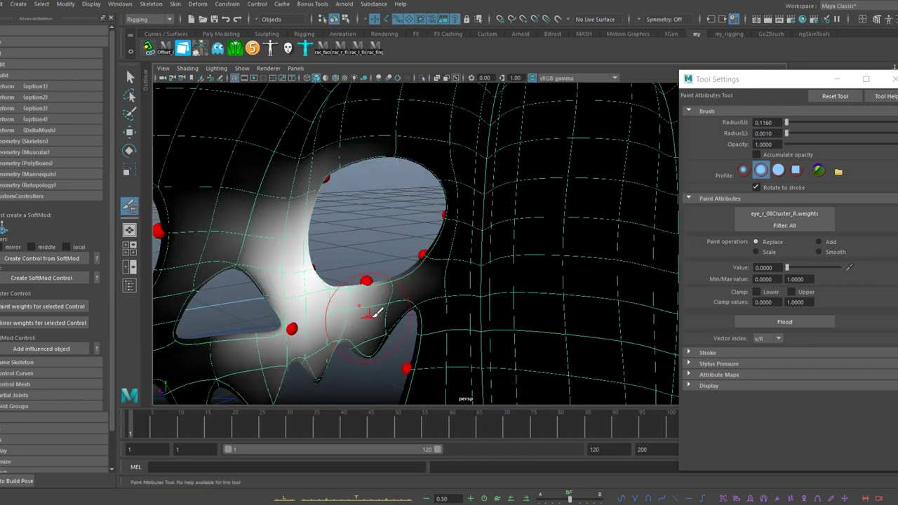
{"action": "mouse_move", "coordinate": [283, 258]}
{"action": "left_mouse_down"}
{"action": "mouse_move", "coordinate": [278, 337]}
{"action": "mouse_move", "coordinate": [415, 314]}
{"action": "mouse_move", "coordinate": [262, 236]}
{"action": "left_mouse_up"}
{"action": "key", "text": "w"}
{"action": "key", "text": "f"}
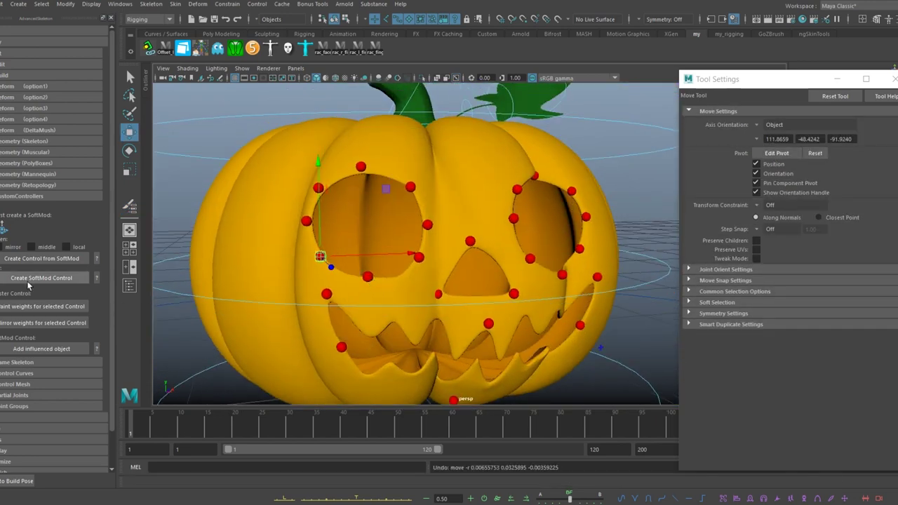
Step: Paint the eye_r_04Cluster_R weights to 0 near the nose
{"action": "left_click", "coordinate": [43, 306]}
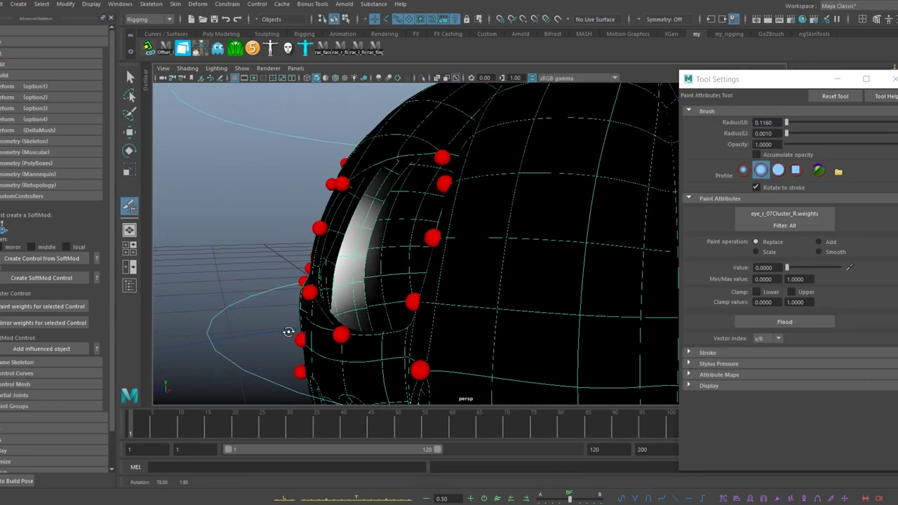
{"action": "left_click_drag", "start_coordinate": [335, 332], "coordinate": [366, 237], "text": "alt"}
{"action": "key", "text": "f"}
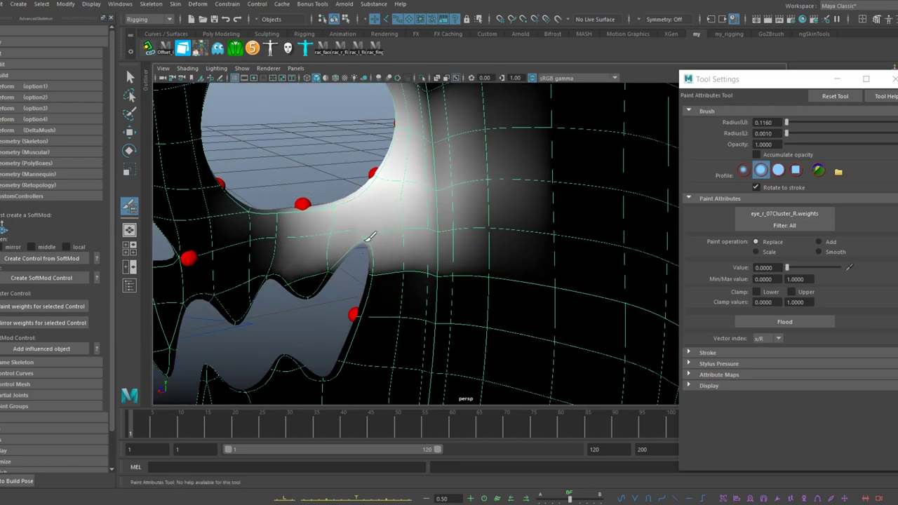
{"action": "key", "text": "w"}
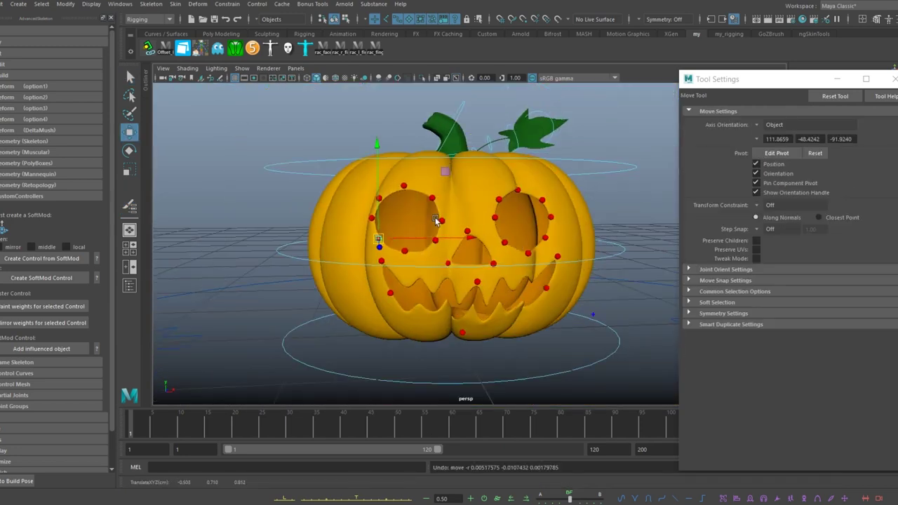
{"action": "key", "text": "g"}
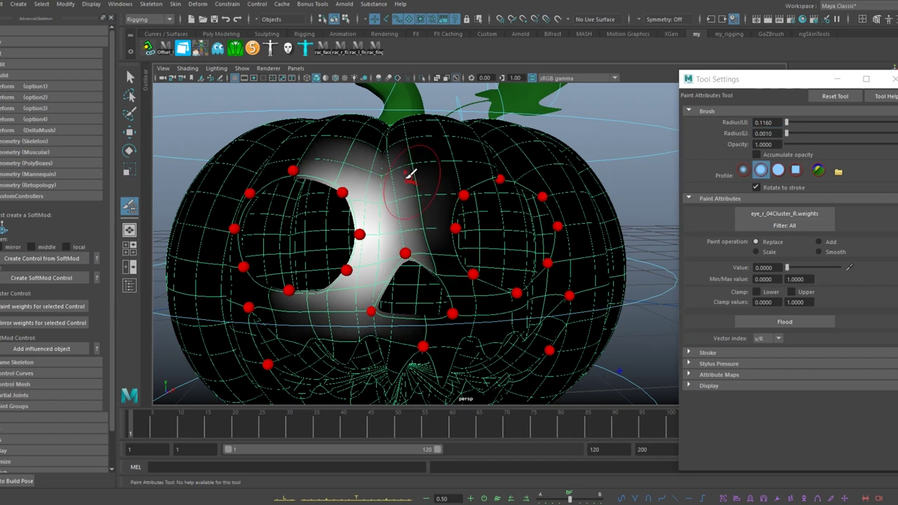
{"action": "scroll", "coordinate": [438, 261], "scroll_direction": "up", "scroll_amount": 5}
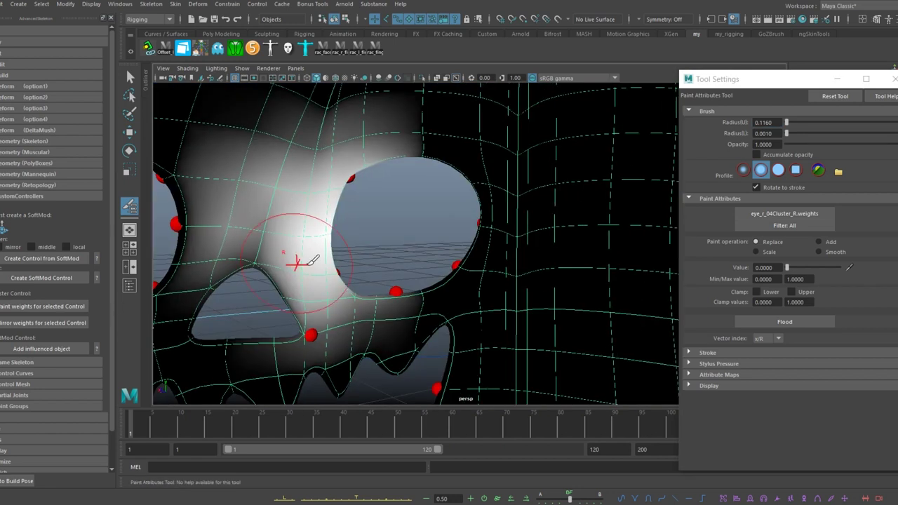
{"action": "scroll", "coordinate": [297, 260], "scroll_direction": "down", "scroll_amount": 2}
{"action": "mouse_move", "coordinate": [336, 234]}
{"action": "left_mouse_down"}
{"action": "mouse_move", "coordinate": [360, 197]}
{"action": "mouse_move", "coordinate": [397, 282]}
{"action": "mouse_move", "coordinate": [393, 276]}
{"action": "left_mouse_up"}
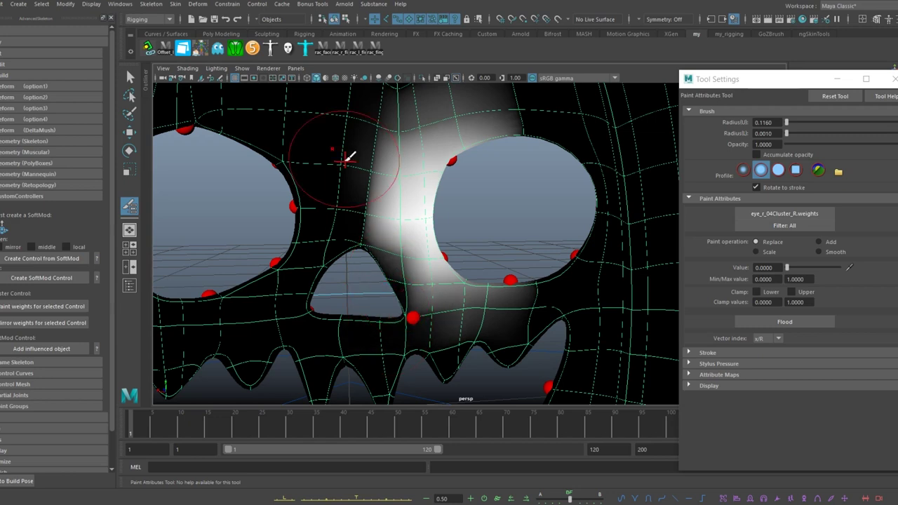
{"action": "scroll", "coordinate": [491, 330], "scroll_direction": "down", "scroll_amount": 3}
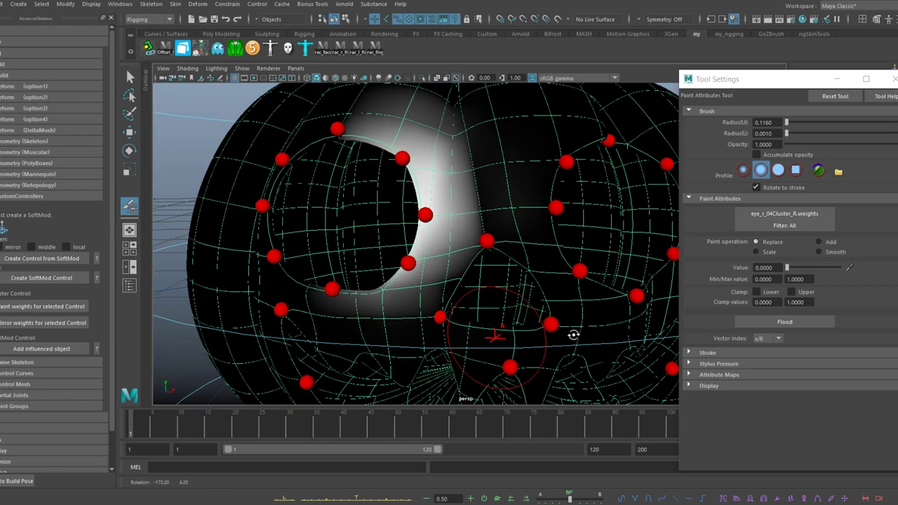
Step: Return to the Move tool and select the next face control
{"action": "key", "text": "w"}
{"action": "left_click", "coordinate": [425, 213]}
{"action": "scroll", "coordinate": [427, 232], "scroll_direction": "down", "scroll_amount": 4}
{"action": "scroll", "coordinate": [440, 272], "scroll_direction": "down", "scroll_amount": 1}
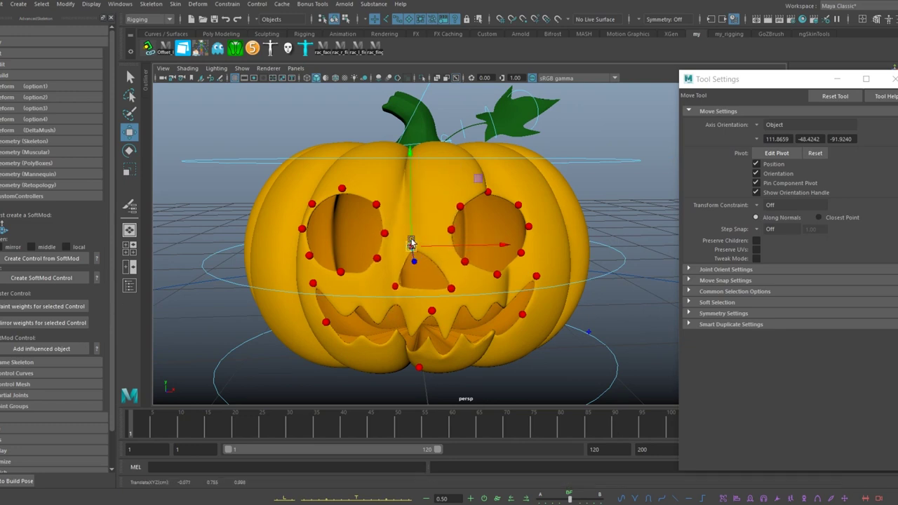
Step: Paint the nouse_01 cluster weights to 0 near the nose bridge and test-move the nose control
{"action": "left_click", "coordinate": [57, 308]}
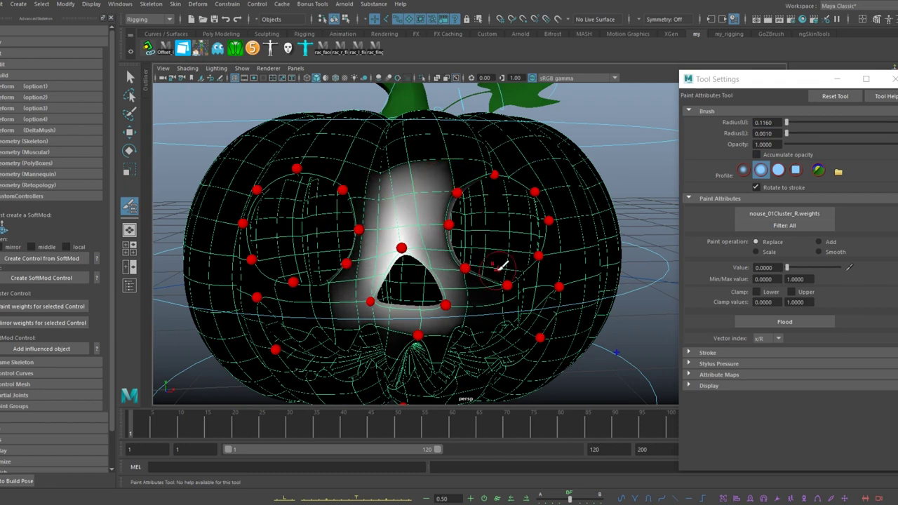
{"action": "key", "text": "f"}
{"action": "scroll", "coordinate": [636, 253], "scroll_direction": "down", "scroll_amount": 5}
{"action": "mouse_move", "coordinate": [423, 232]}
{"action": "left_mouse_down"}
{"action": "mouse_move", "coordinate": [419, 181]}
{"action": "mouse_move", "coordinate": [393, 284]}
{"action": "left_mouse_up"}
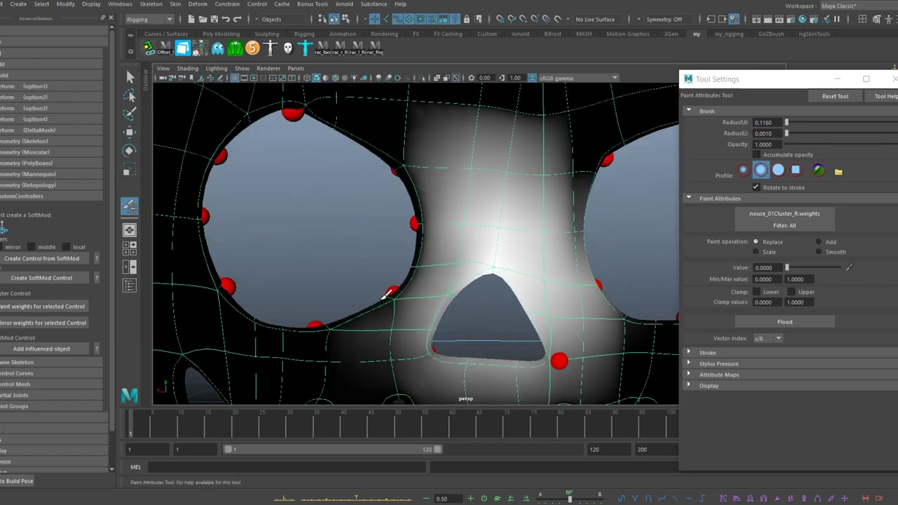
{"action": "left_click_drag", "start_coordinate": [589, 193], "coordinate": [596, 280]}
{"action": "key", "text": "f"}
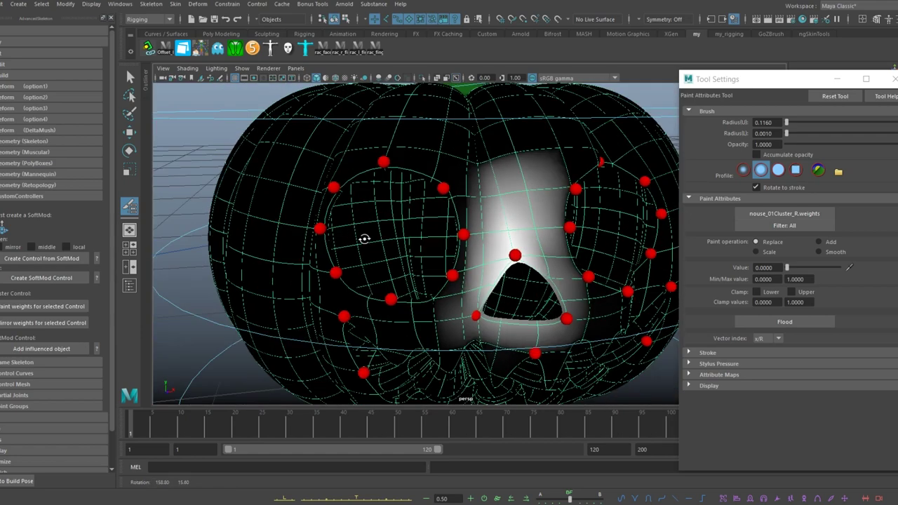
{"action": "key", "text": "w"}
{"action": "left_click_drag", "start_coordinate": [398, 242], "coordinate": [425, 251]}
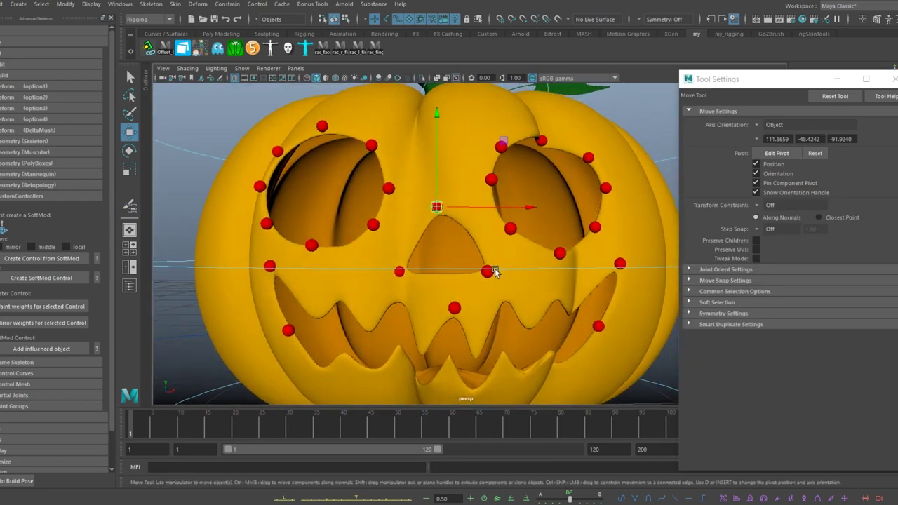
{"action": "left_click_drag", "start_coordinate": [481, 280], "coordinate": [471, 250]}
Step: Paint the nouse_03 cluster weights to 0 on the lower nose and its edges
{"action": "key", "text": "y"}
{"action": "left_click_drag", "start_coordinate": [459, 284], "coordinate": [345, 321], "text": "alt"}
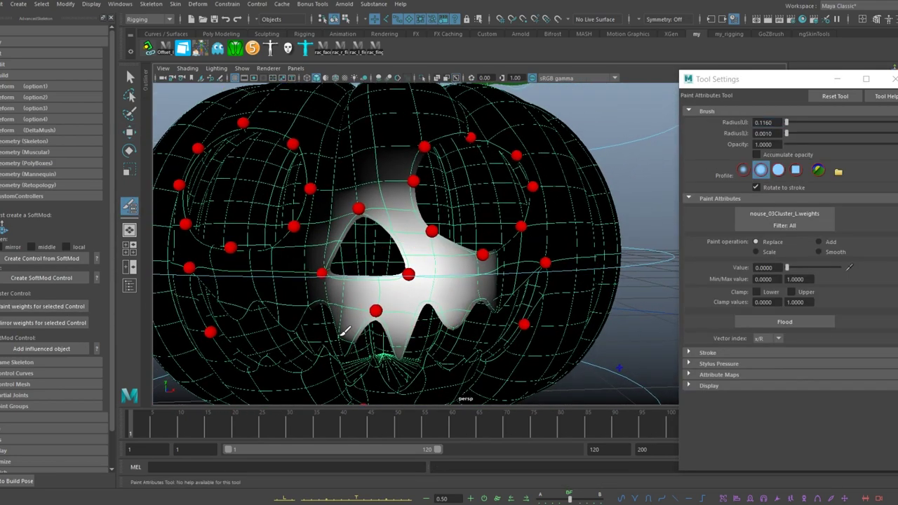
{"action": "mouse_move", "coordinate": [405, 352]}
{"action": "left_mouse_down"}
{"action": "mouse_move", "coordinate": [466, 313]}
{"action": "mouse_move", "coordinate": [427, 227]}
{"action": "mouse_move", "coordinate": [482, 241]}
{"action": "left_mouse_up"}
{"action": "scroll", "coordinate": [329, 312], "scroll_direction": "up", "scroll_amount": 5}
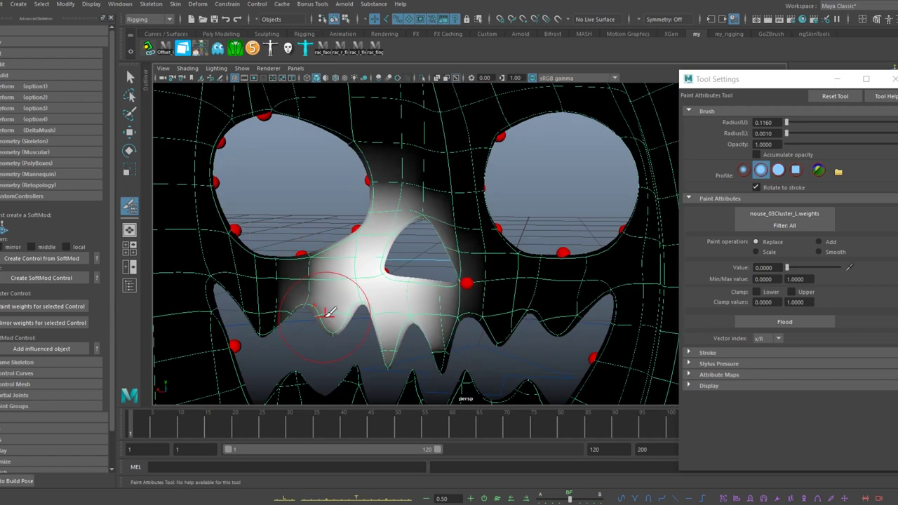
{"action": "mouse_move", "coordinate": [329, 312]}
{"action": "left_mouse_down", "text": "alt"}
{"action": "mouse_move", "coordinate": [456, 331]}
{"action": "mouse_move", "coordinate": [331, 260]}
{"action": "mouse_move", "coordinate": [376, 188]}
{"action": "mouse_move", "coordinate": [320, 251]}
{"action": "left_mouse_up", "text": "alt"}
{"action": "key", "text": "w"}
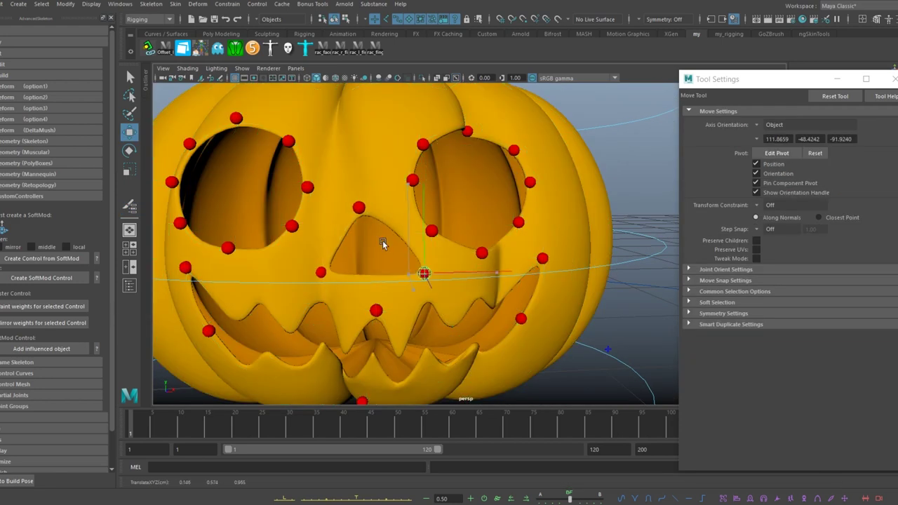
Step: Paint the nouse_02Cluster_R weights to 0 over the teeth, left of the nose, and mouth
{"action": "left_click", "coordinate": [321, 273]}
{"action": "key", "text": "y"}
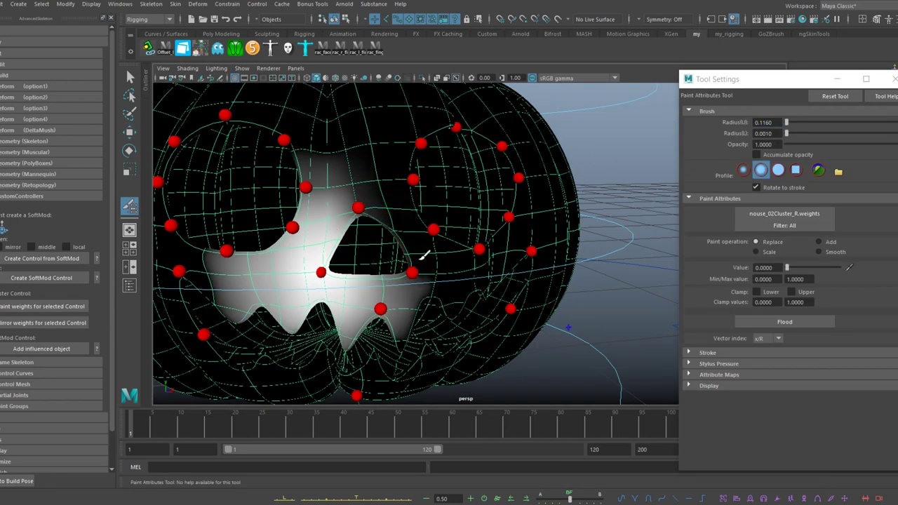
{"action": "left_click_drag", "start_coordinate": [296, 314], "coordinate": [365, 321]}
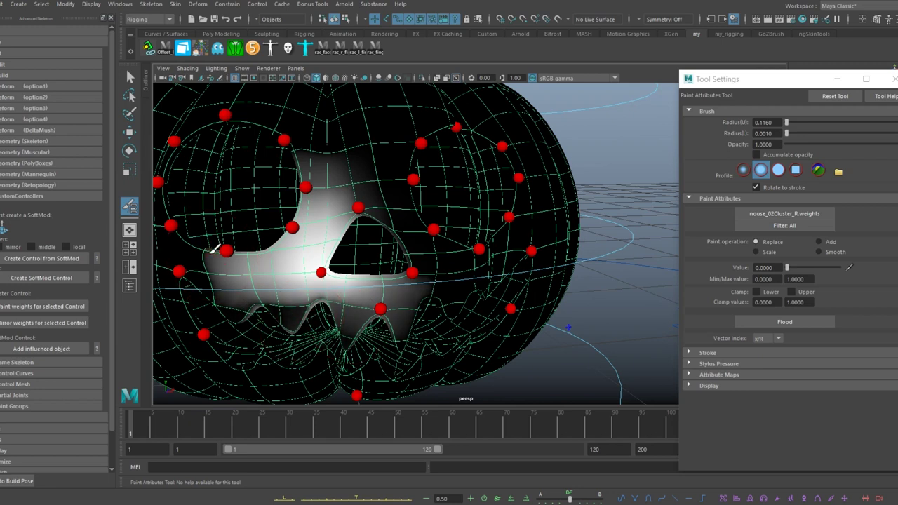
{"action": "left_click_drag", "start_coordinate": [214, 249], "coordinate": [309, 210]}
{"action": "mouse_move", "coordinate": [239, 281]}
{"action": "left_mouse_down"}
{"action": "mouse_move", "coordinate": [337, 161]}
{"action": "mouse_move", "coordinate": [309, 217]}
{"action": "left_mouse_up"}
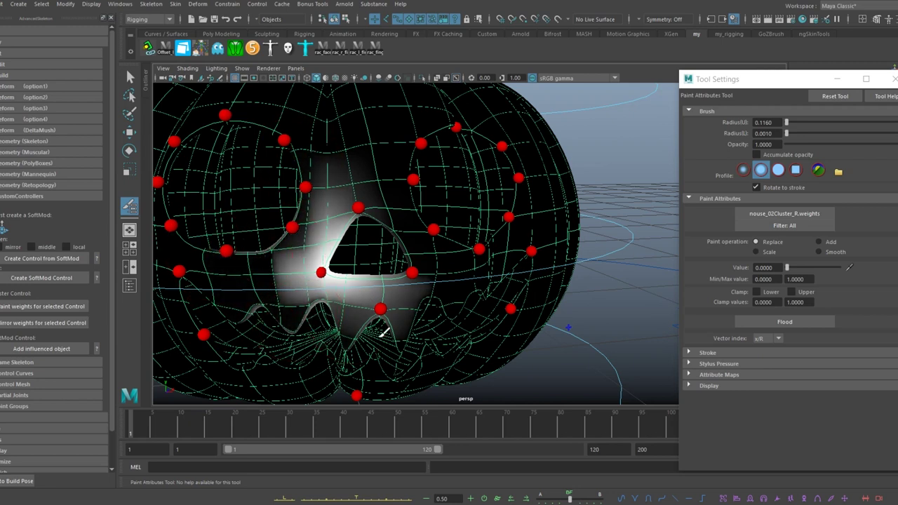
{"action": "scroll", "coordinate": [383, 331], "scroll_direction": "up", "scroll_amount": 5}
{"action": "scroll", "coordinate": [445, 304], "scroll_direction": "up", "scroll_amount": 3}
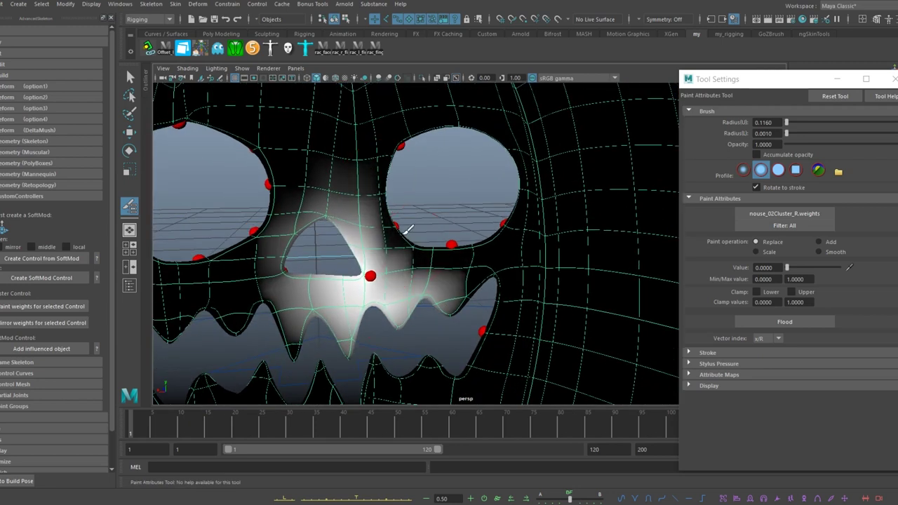
{"action": "mouse_move", "coordinate": [406, 229]}
{"action": "left_mouse_down"}
{"action": "mouse_move", "coordinate": [393, 329]}
{"action": "mouse_move", "coordinate": [273, 321]}
{"action": "mouse_move", "coordinate": [406, 311]}
{"action": "mouse_move", "coordinate": [329, 294]}
{"action": "mouse_move", "coordinate": [436, 320]}
{"action": "left_mouse_up"}
{"action": "key", "text": "w"}
{"action": "scroll", "coordinate": [371, 261], "scroll_direction": "down", "scroll_amount": 5}
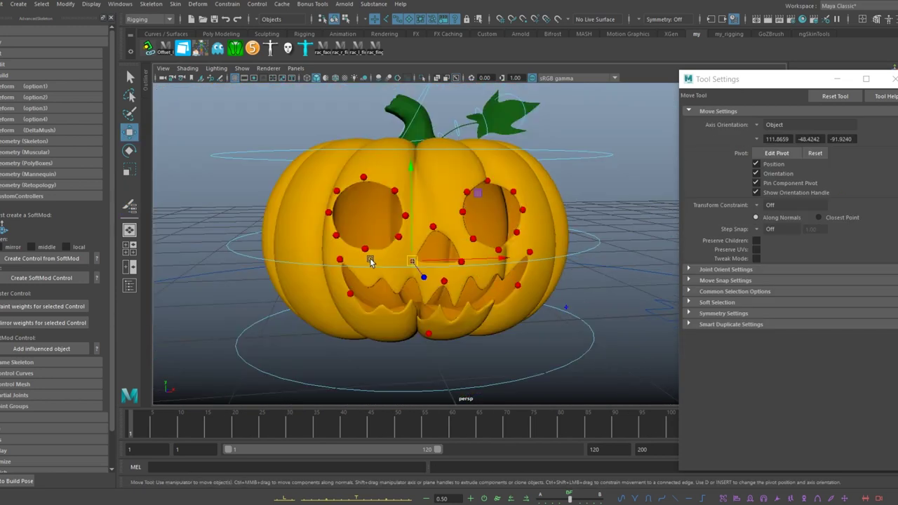
{"action": "key", "text": "ctrl+a"}
Step: Test the nouse and mouth_03, mouth_01, mouth_08 controls by moving them, undoing each move
{"action": "left_click", "coordinate": [430, 230]}
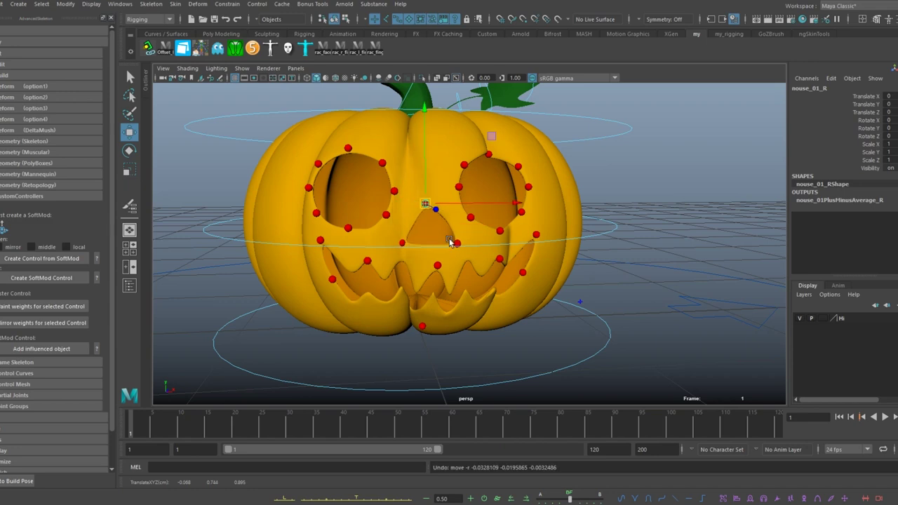
{"action": "left_click", "coordinate": [451, 240]}
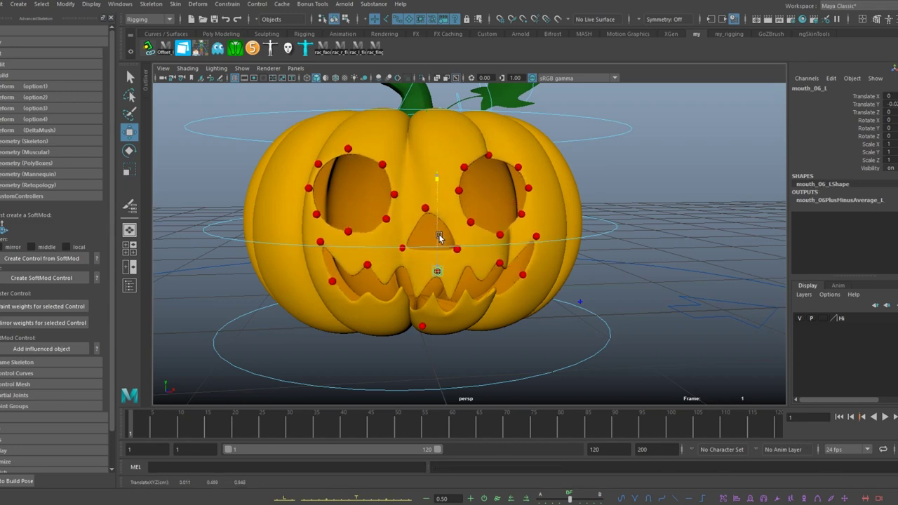
{"action": "left_click", "coordinate": [422, 326]}
{"action": "left_click_drag", "start_coordinate": [421, 301], "coordinate": [422, 272]}
{"action": "key", "text": "ctrl+z"}
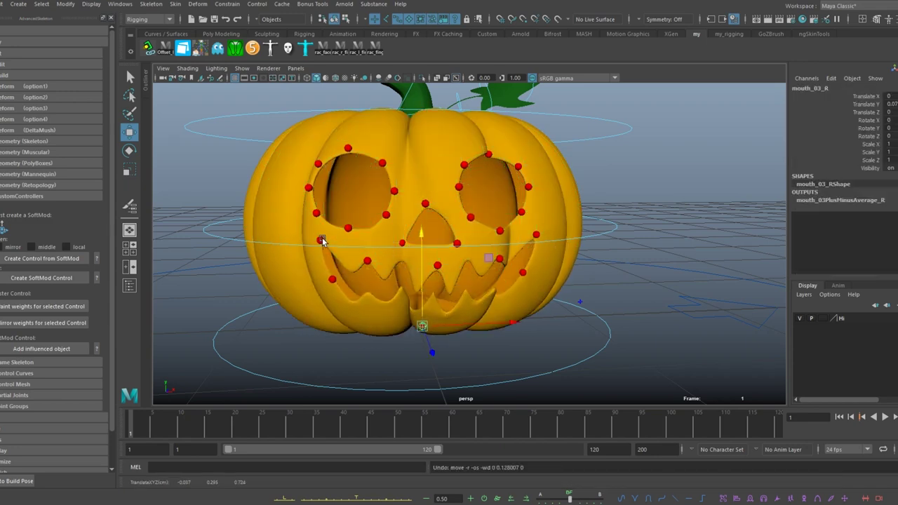
{"action": "left_click", "coordinate": [320, 241]}
{"action": "left_click_drag", "start_coordinate": [320, 256], "coordinate": [319, 268]}
{"action": "key", "text": "ctrl+z"}
{"action": "left_click", "coordinate": [344, 275]}
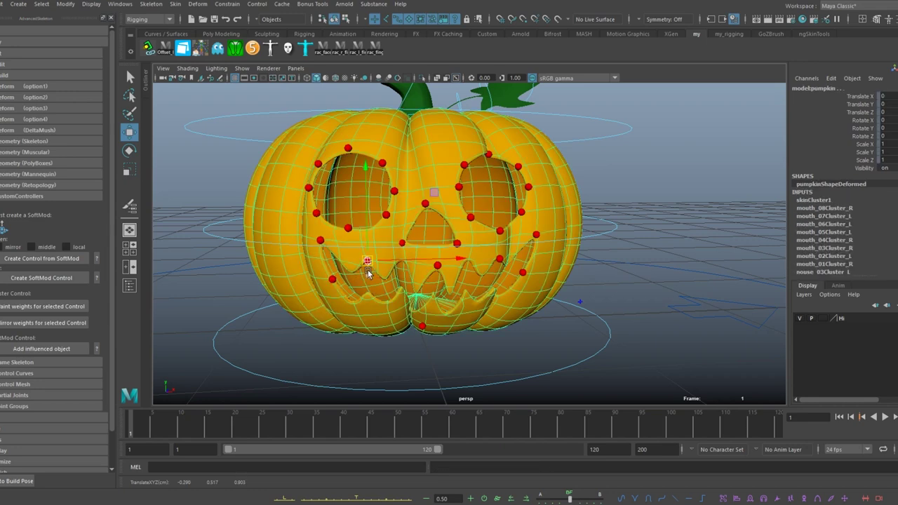
{"action": "left_click", "coordinate": [365, 264]}
{"action": "key", "text": "ctrl+z"}
Step: Pull eye_l_01_L up into a squint and select the eye_l_06_L and eye_l_08_L controls
{"action": "left_click", "coordinate": [488, 154]}
{"action": "mouse_move", "coordinate": [499, 230]}
{"action": "left_mouse_down"}
{"action": "mouse_move", "coordinate": [500, 193]}
{"action": "mouse_move", "coordinate": [469, 175]}
{"action": "mouse_move", "coordinate": [517, 156]}
{"action": "left_mouse_up"}
{"action": "left_click", "coordinate": [470, 208]}
{"action": "left_click", "coordinate": [521, 202]}
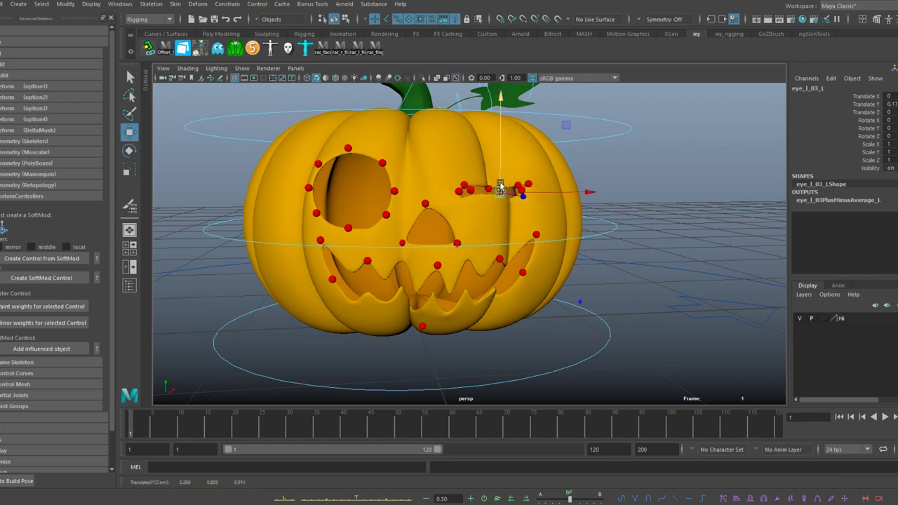
Step: Undo the squint and open eye_l_06Cluster_L weights for painting, viewing the eye and mouth close up
{"action": "key", "text": "ctrl+z"}
{"action": "key", "text": "ctrl+z"}
{"action": "key", "text": "ctrl+z"}
{"action": "left_click", "coordinate": [42, 306]}
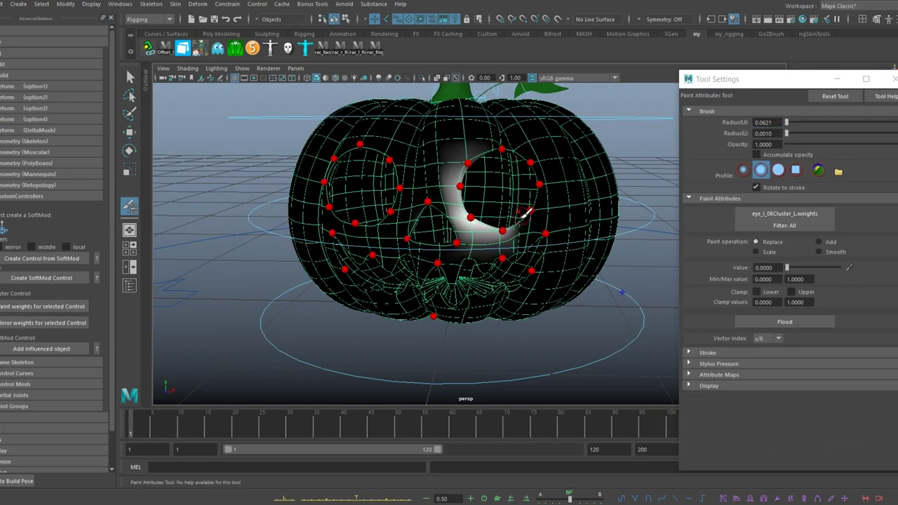
{"action": "left_click_drag", "start_coordinate": [503, 235], "coordinate": [456, 232], "text": "alt"}
{"action": "scroll", "coordinate": [330, 236], "scroll_direction": "up", "scroll_amount": 5}
{"action": "mouse_move", "coordinate": [331, 236]}
{"action": "left_mouse_down", "text": "alt"}
{"action": "mouse_move", "coordinate": [379, 226]}
{"action": "mouse_move", "coordinate": [401, 265]}
{"action": "left_mouse_up", "text": "alt"}
{"action": "scroll", "coordinate": [401, 265], "scroll_direction": "down", "scroll_amount": 6}
{"action": "key", "text": "w"}
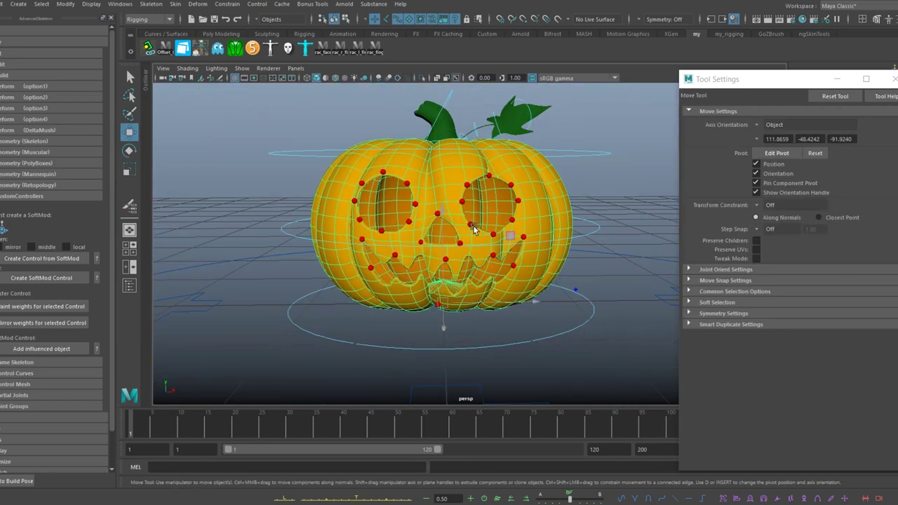
{"action": "key", "text": "y"}
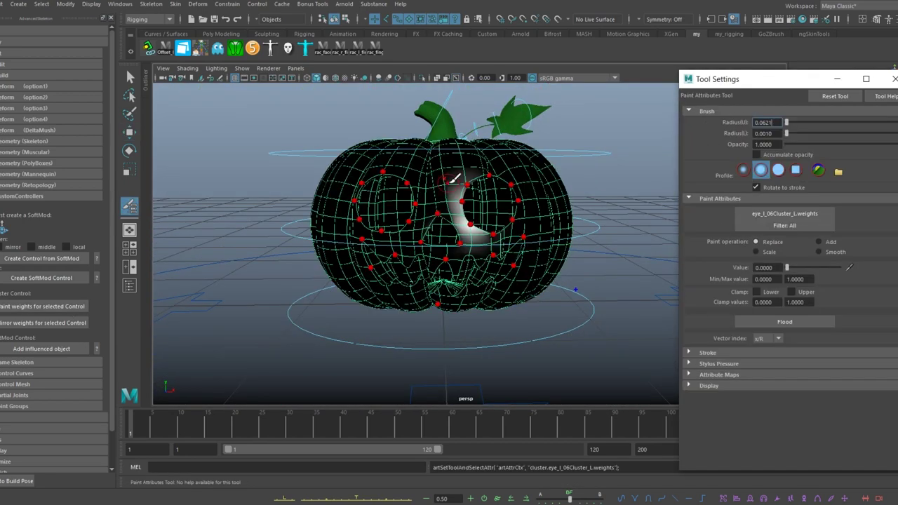
{"action": "scroll", "coordinate": [382, 234], "scroll_direction": "up", "scroll_amount": 3}
{"action": "left_click_drag", "start_coordinate": [382, 233], "coordinate": [456, 253], "text": "alt"}
{"action": "scroll", "coordinate": [511, 277], "scroll_direction": "up", "scroll_amount": 5}
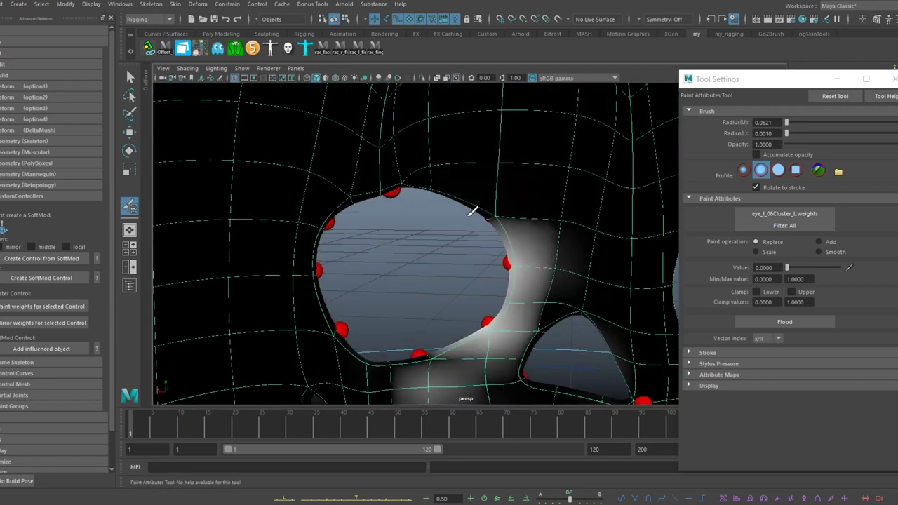